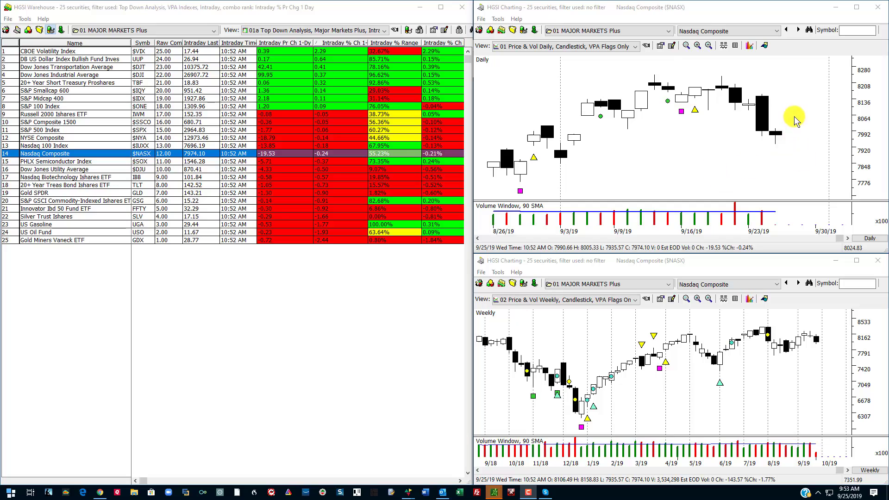
# Draw red arrows at the 9/23 black candle, its volume bar, the next candle and latest prices.
pyautogui.moveTo(811, 86); pyautogui.dragTo(771, 109)
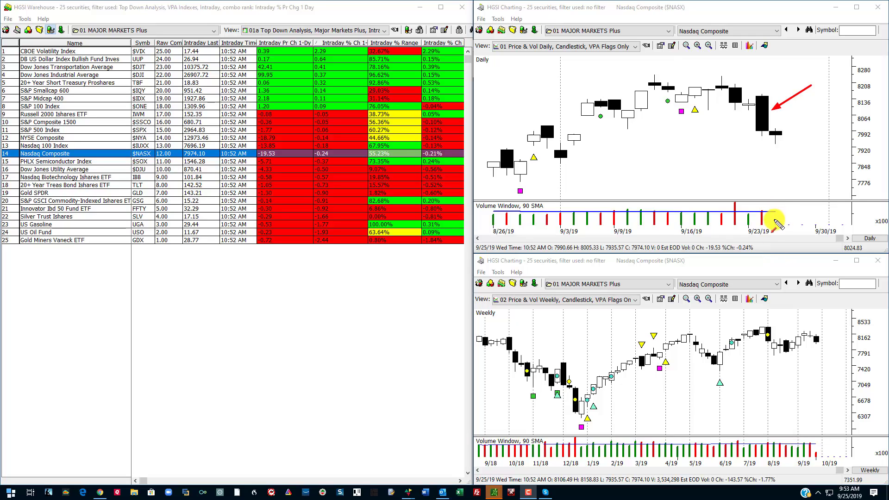
pyautogui.moveTo(808, 167); pyautogui.dragTo(766, 212)
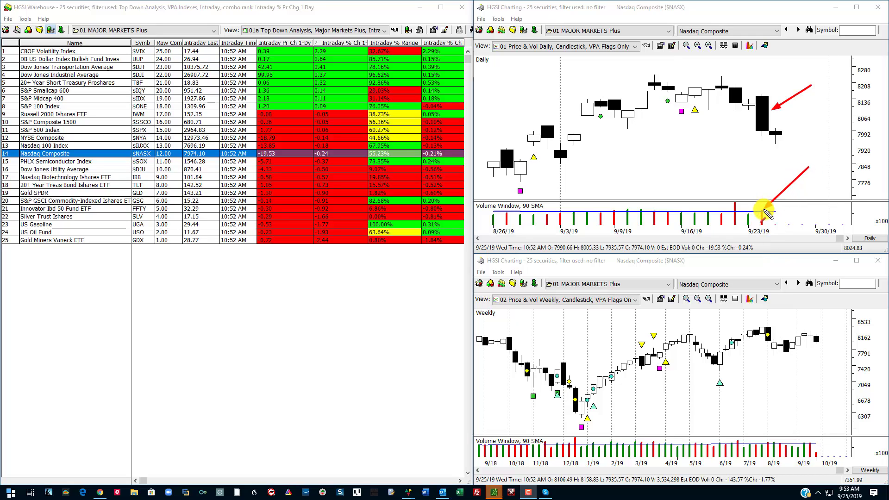
pyautogui.moveTo(824, 108); pyautogui.dragTo(790, 129)
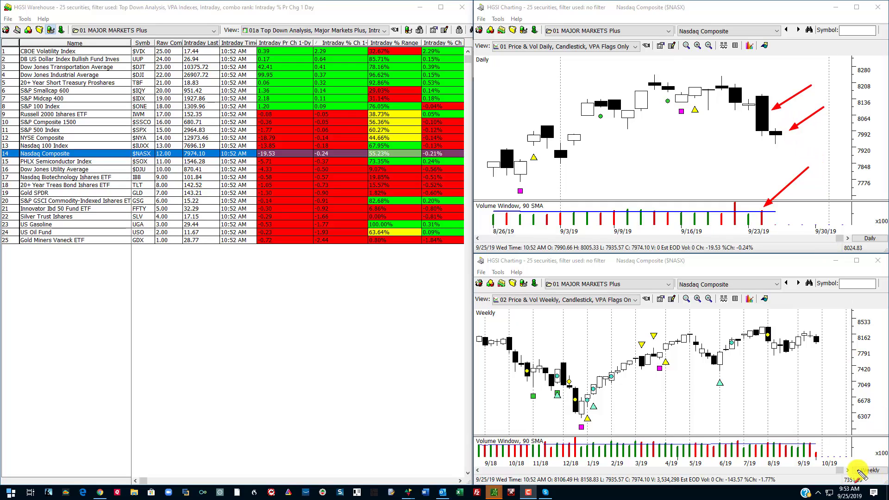
pyautogui.moveTo(856, 471); pyautogui.dragTo(849, 481)
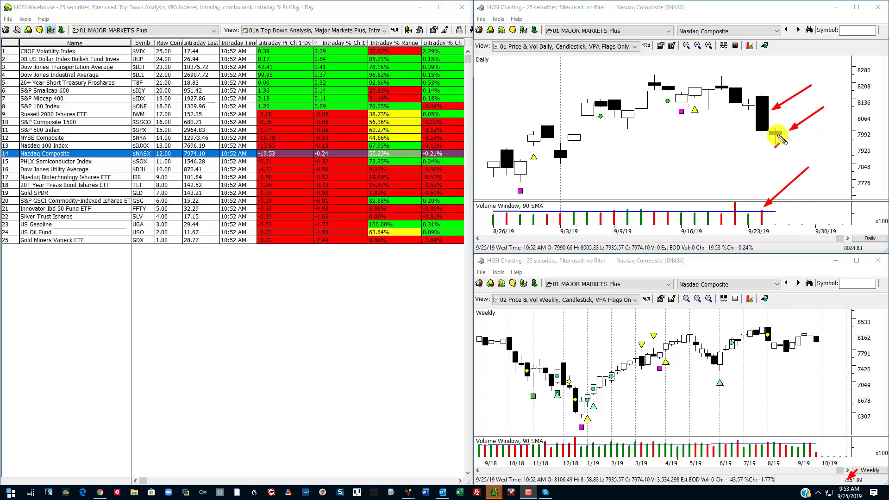
pyautogui.moveTo(778, 151)
pyautogui.mouseDown()
pyautogui.moveTo(791, 141)
pyautogui.moveTo(797, 155)
pyautogui.mouseUp()
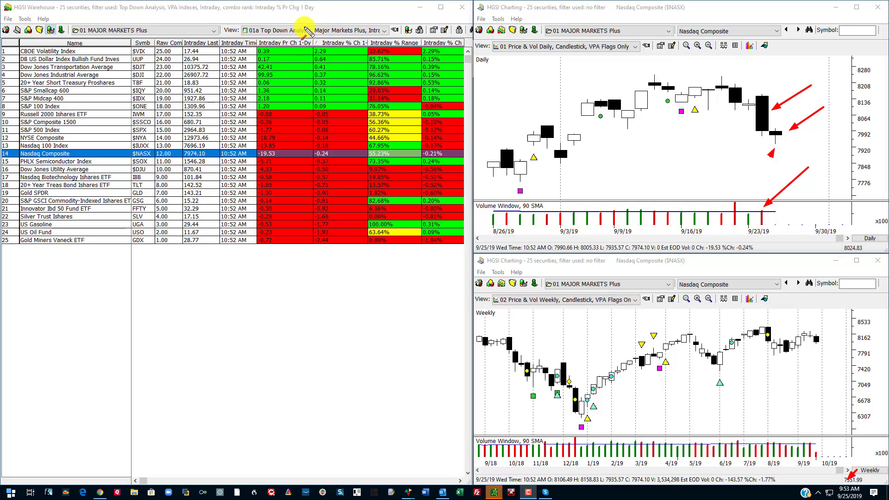
# Point out the Intraday Pr Ch 1-Dy column, then clear all red annotations from the charts.
pyautogui.moveTo(302, 37)
pyautogui.mouseDown()
pyautogui.moveTo(286, 58)
pyautogui.moveTo(286, 45)
pyautogui.mouseUp()
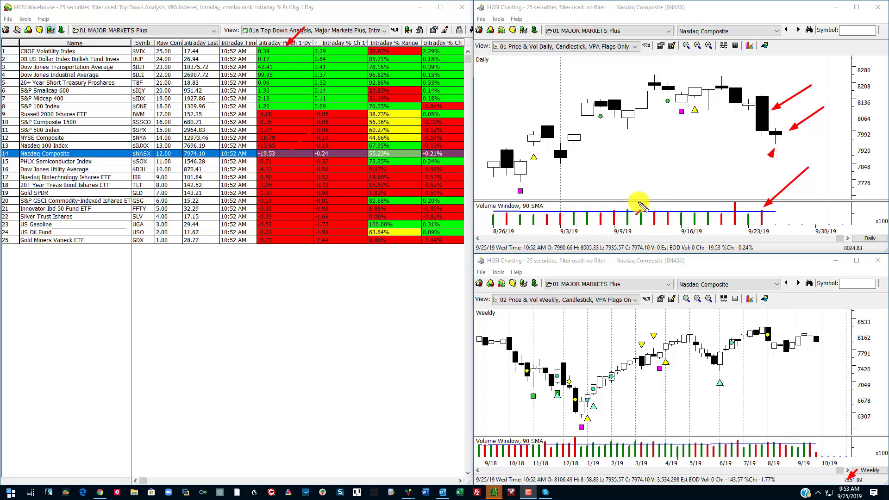
pyautogui.press('Escape')
pyautogui.click(319, 16)
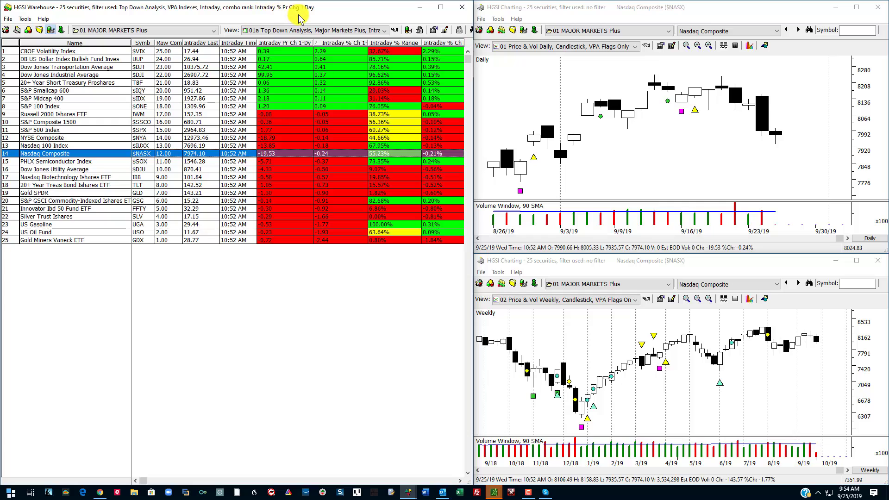
# Load the '3 Charts, Warehouse' region preset in the Windows screen layout tool.
pyautogui.doubleClick(357, 12)
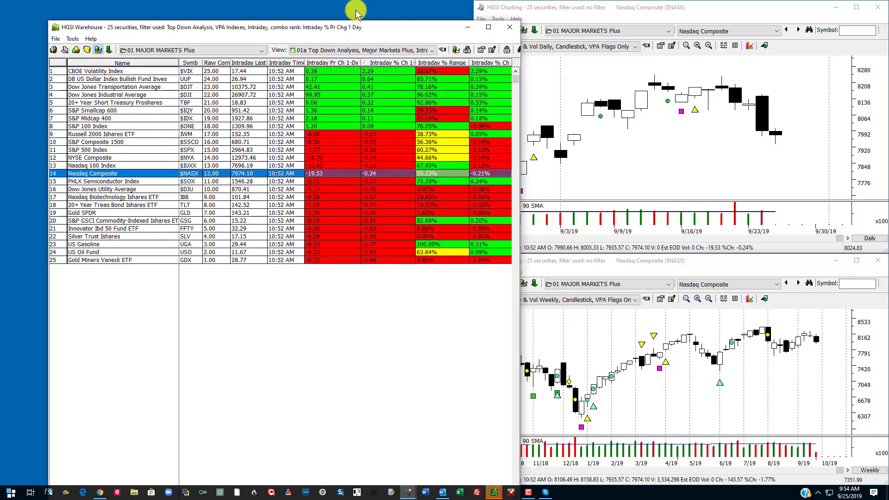
pyautogui.doubleClick(368, 24)
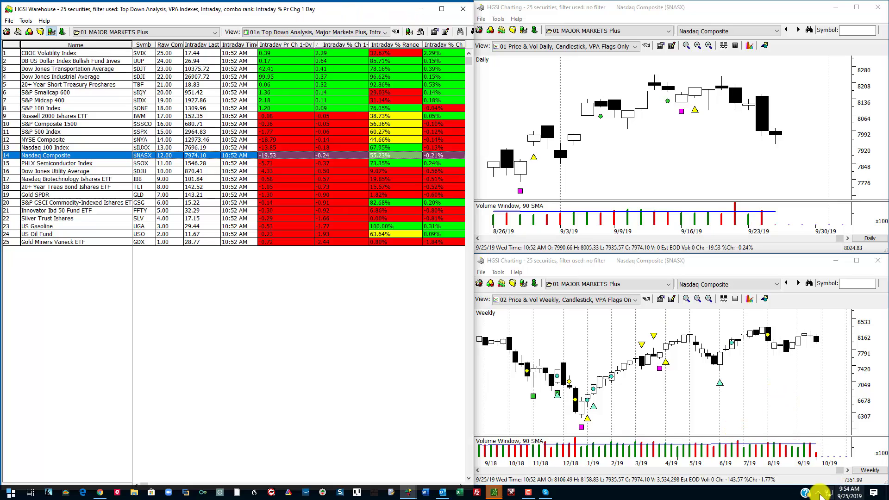
pyautogui.click(817, 493)
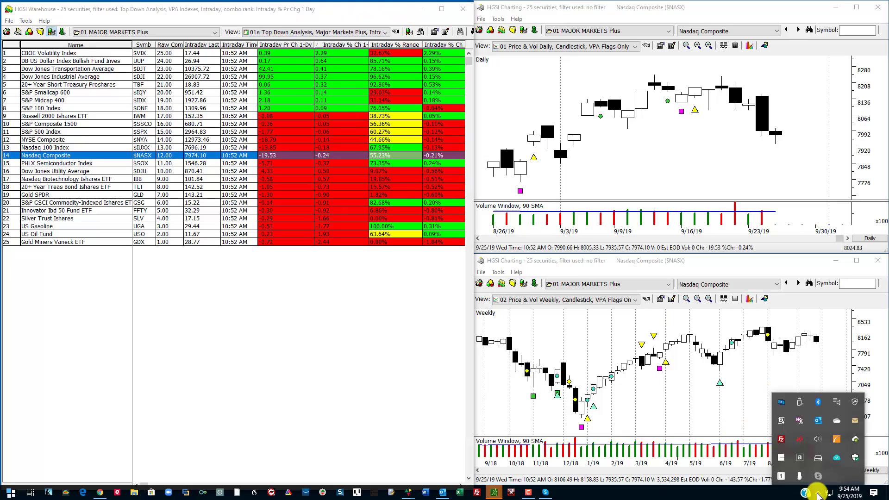
pyautogui.rightClick(784, 460)
pyautogui.click(793, 413)
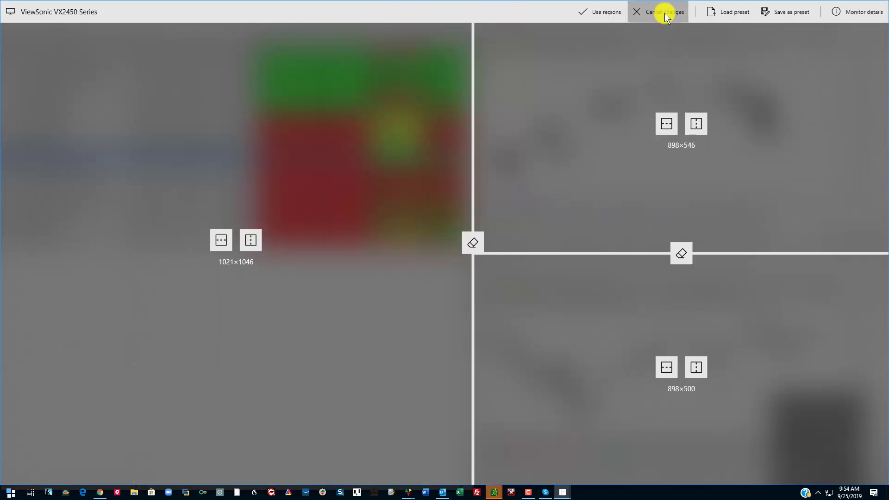
pyautogui.click(739, 12)
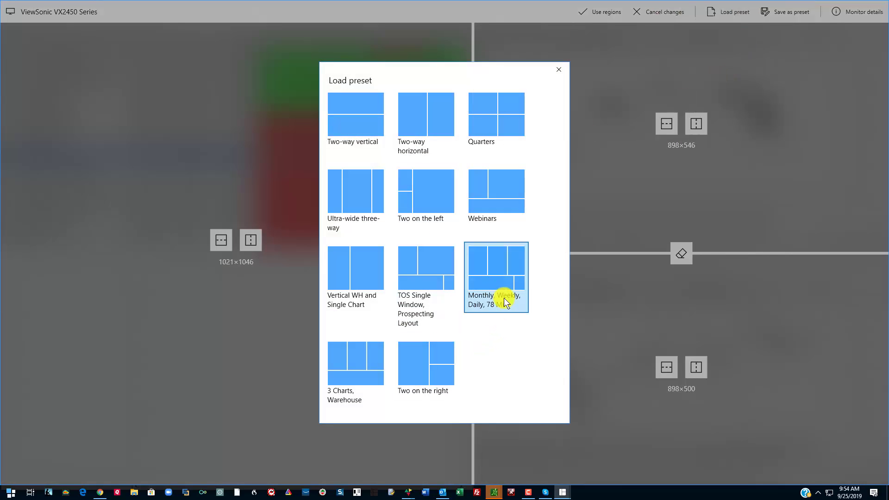
pyautogui.click(361, 357)
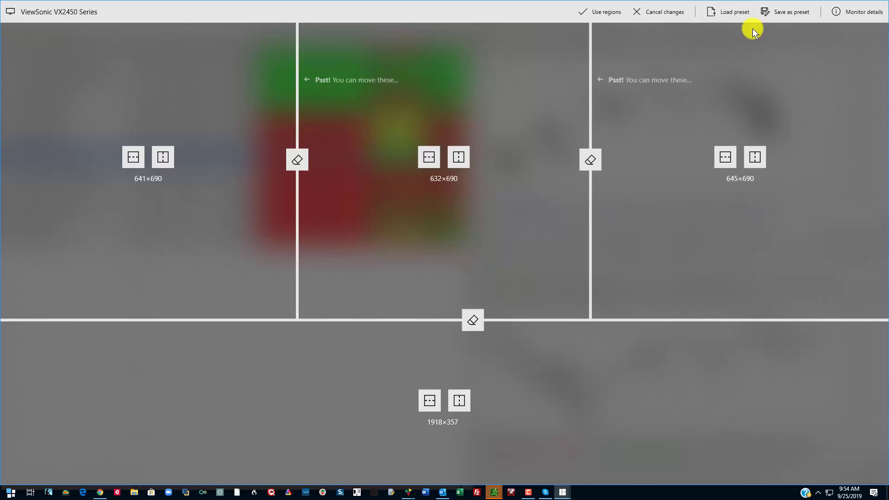
# Apply the new regions and move the Warehouse table into the full-width bottom region.
pyautogui.click(619, 14)
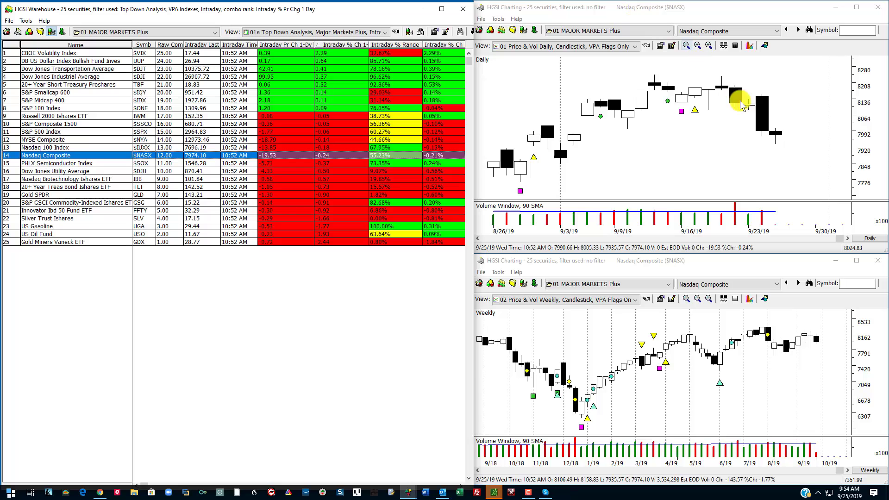
pyautogui.moveTo(302, 19); pyautogui.dragTo(244, 386)
pyautogui.click(246, 389)
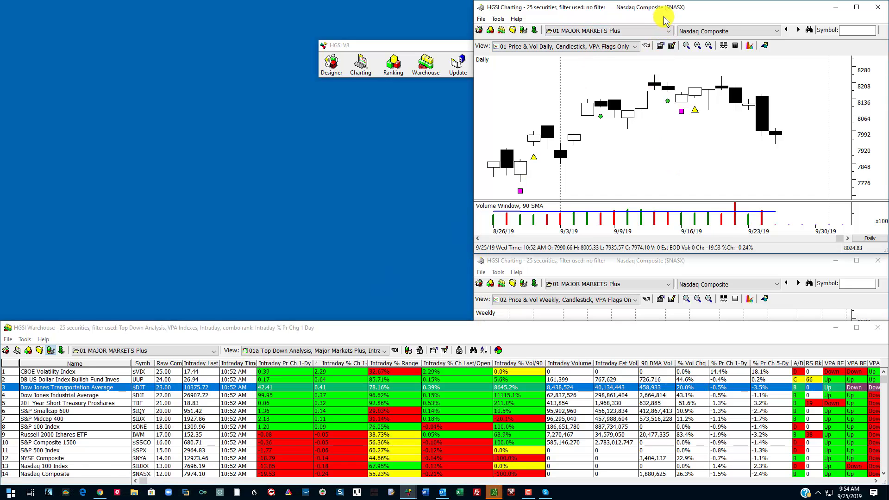
# Fit the Daily and Weekly chart windows into the top regions and refresh the charting window.
pyautogui.moveTo(721, 17); pyautogui.dragTo(722, 15)
pyautogui.moveTo(557, 262); pyautogui.dragTo(359, 85)
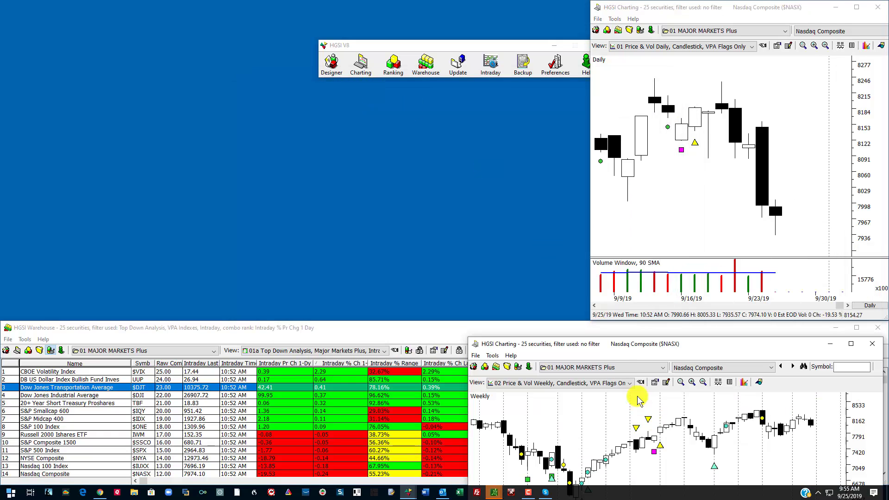
pyautogui.moveTo(554, 351); pyautogui.dragTo(254, 20)
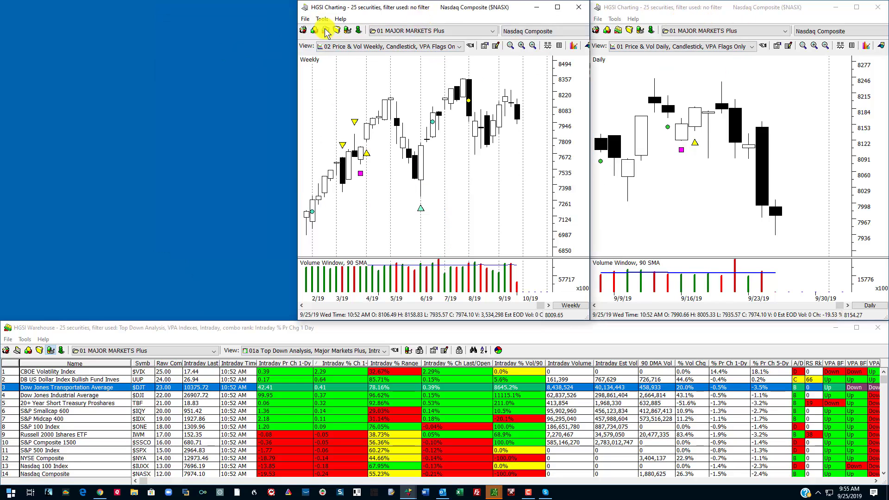
pyautogui.click(305, 19)
pyautogui.click(343, 29)
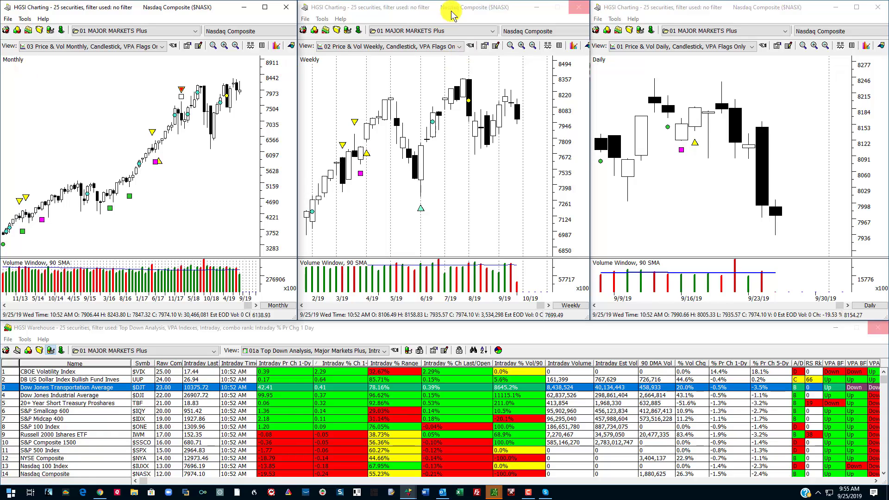
# Zoom out the Weekly chart once and the Daily chart twice, then activate the Warehouse.
pyautogui.click(393, 8)
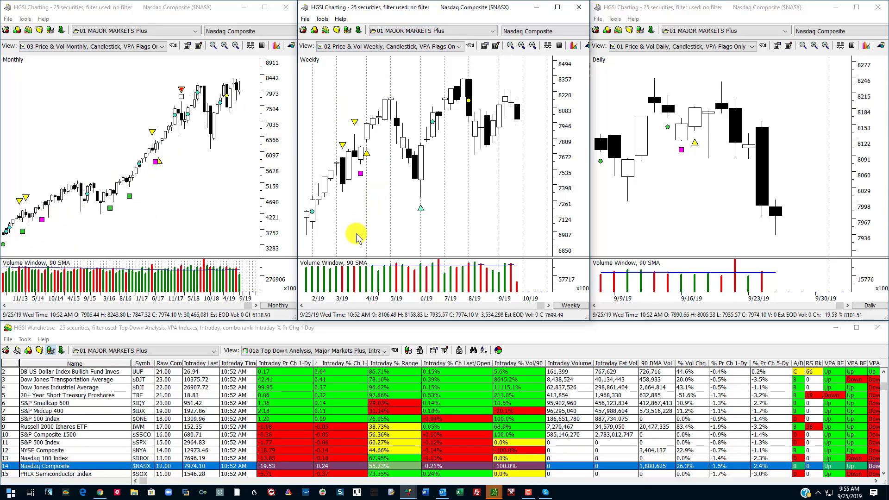
pyautogui.click(533, 46)
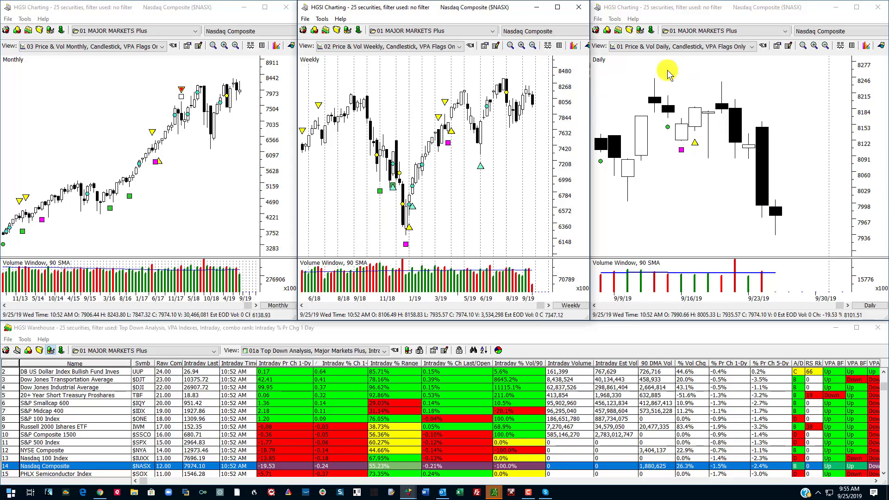
pyautogui.click(825, 46)
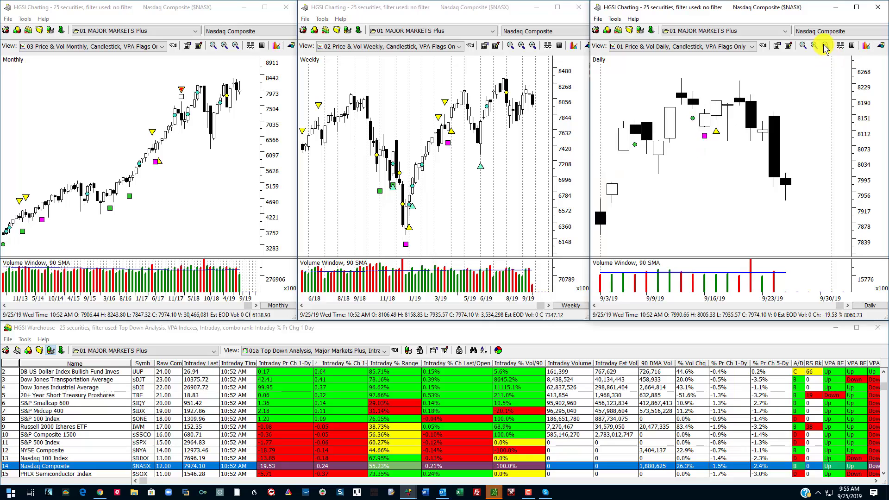
pyautogui.click(825, 47)
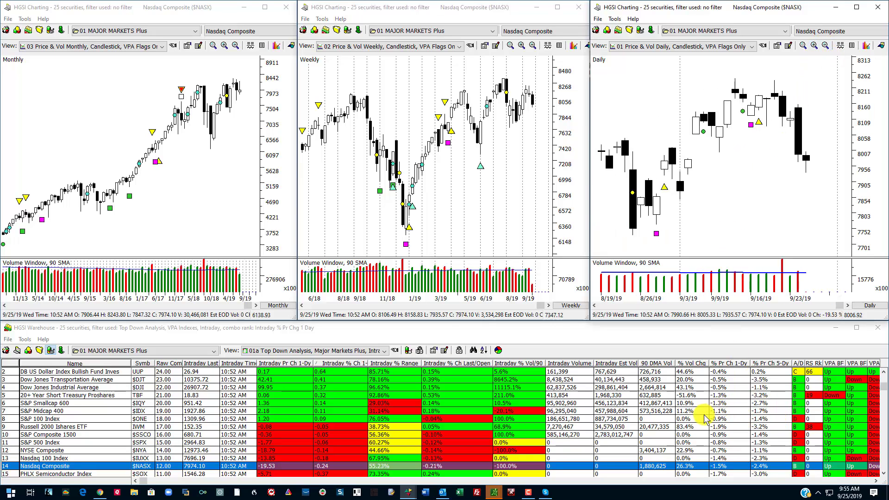
pyautogui.click(652, 334)
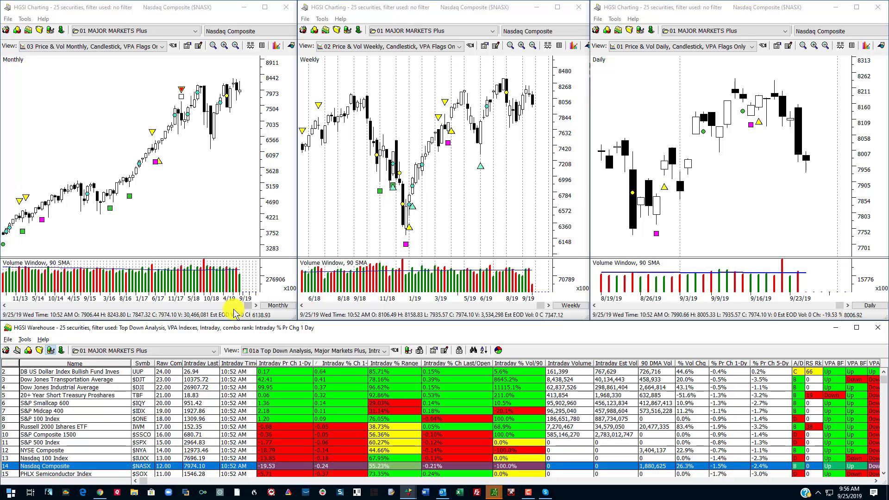
# Show all securities in the Warehouse and bring up the Quick Pick Warehouse Views list.
pyautogui.press('F5')
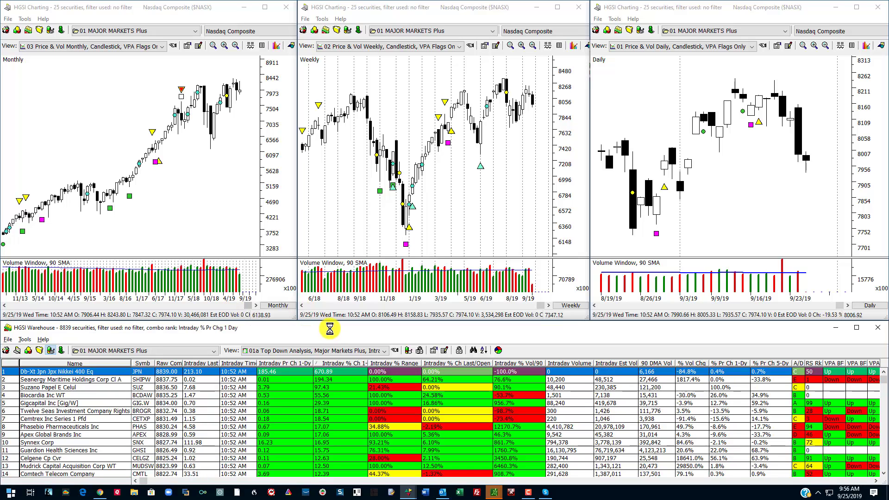
pyautogui.hotkey('ctrl', 'f')
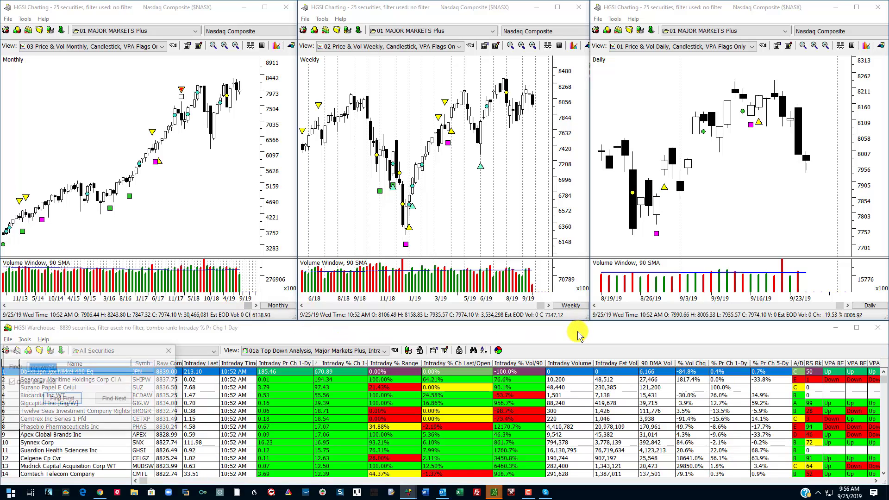
pyautogui.click(170, 350)
pyautogui.click(395, 350)
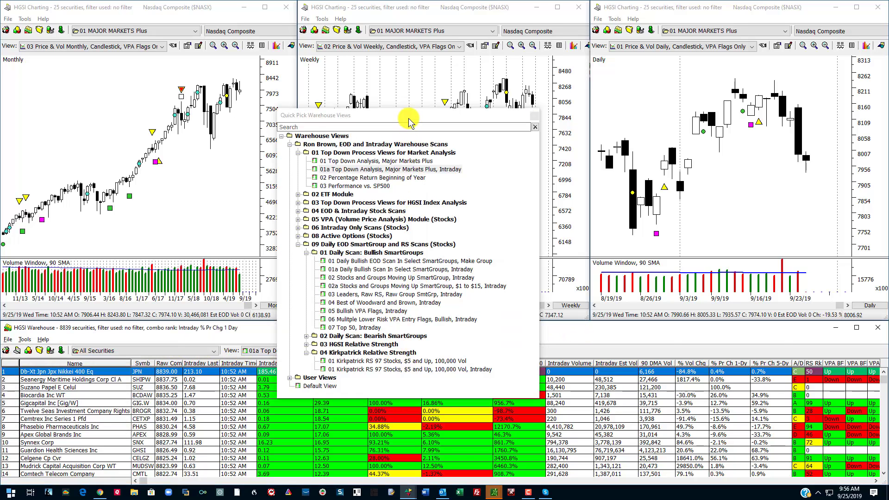
pyautogui.moveTo(409, 119); pyautogui.dragTo(632, 86)
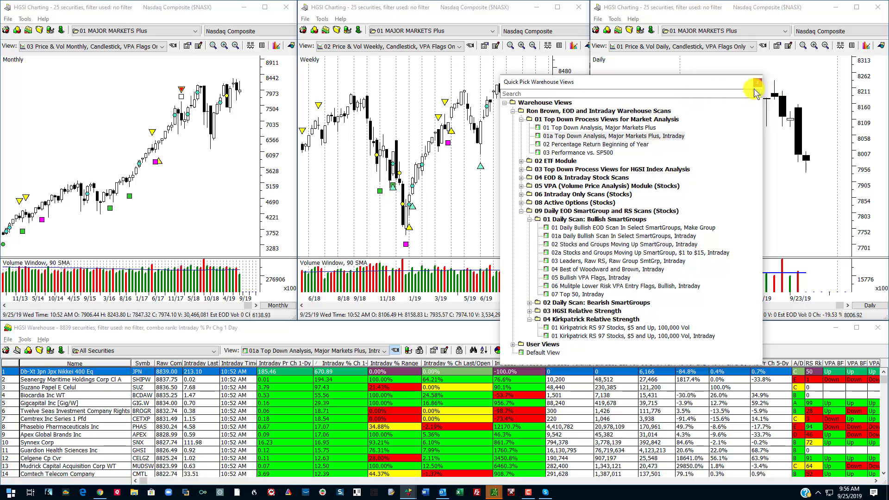
# Navigate the view folders to 09 Daily EOD SmartGroup > 01 Daily Scan: Bullish SmartGroups.
pyautogui.click(513, 112)
pyautogui.click(513, 111)
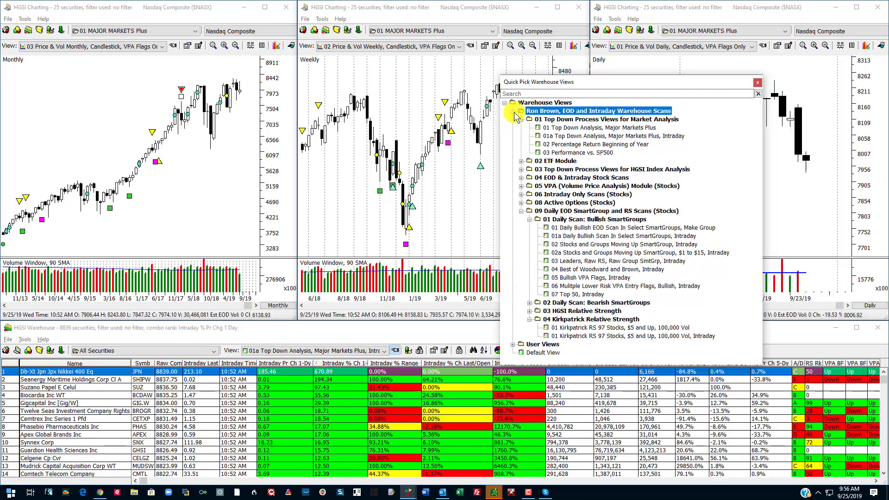
pyautogui.click(521, 119)
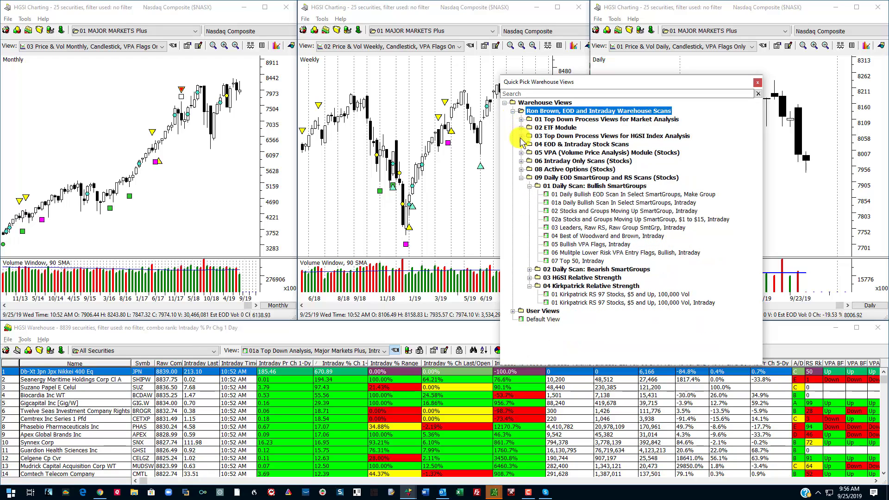
pyautogui.click(521, 178)
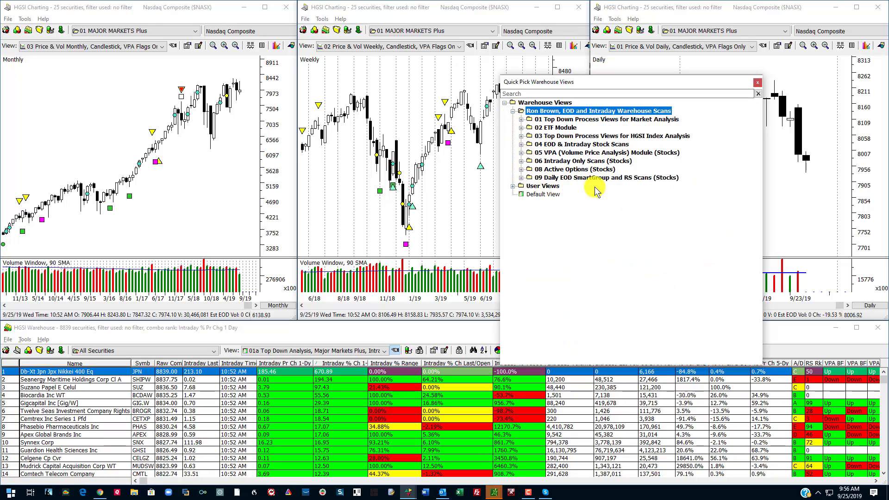
pyautogui.click(571, 179)
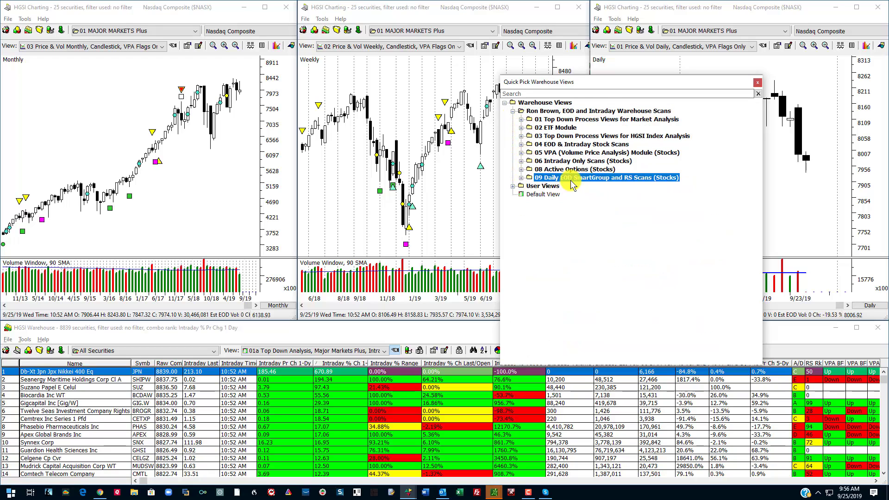
pyautogui.click(521, 178)
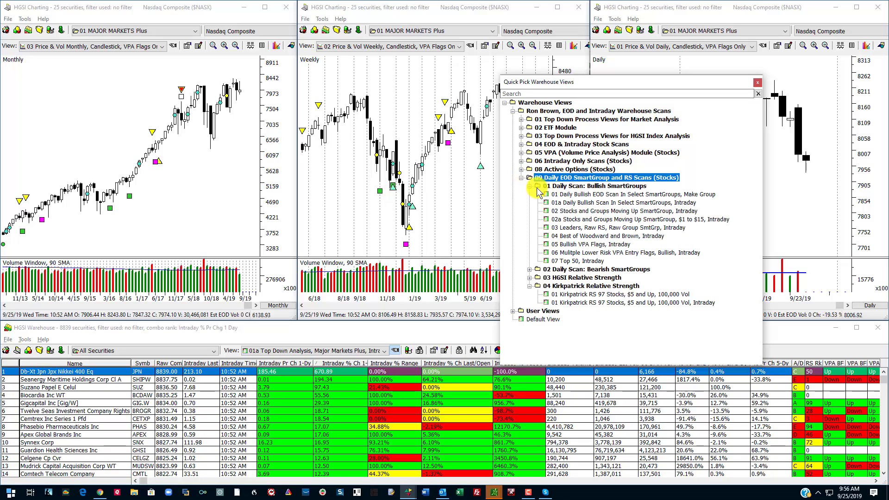
pyautogui.click(558, 186)
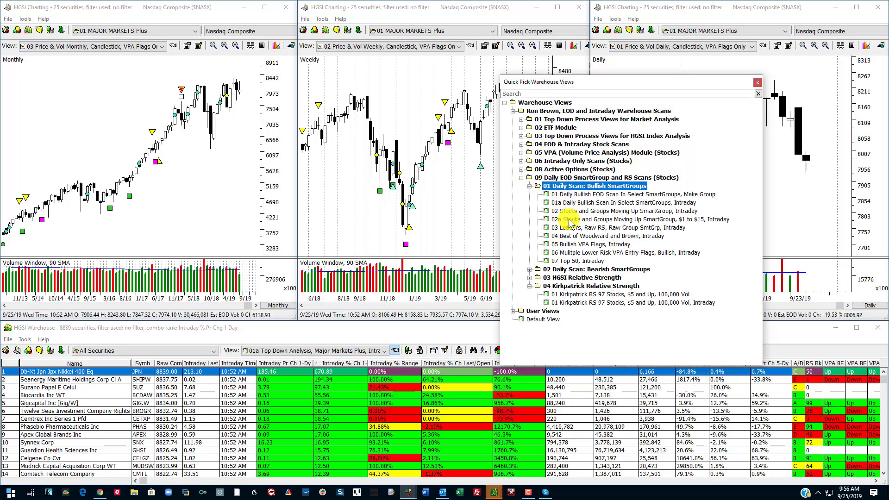
# Browse the Bearish and Relative Strength folders, then return to 01 Daily Scan: Bullish SmartGroups.
pyautogui.click(536, 271)
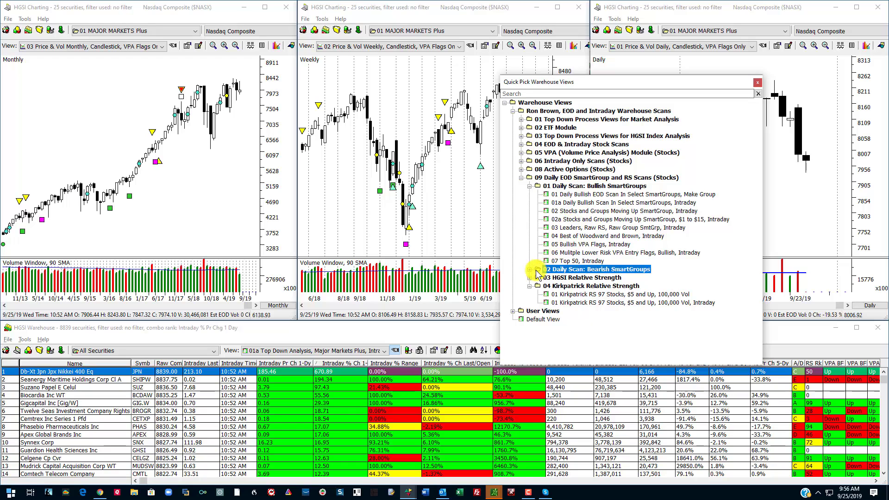
pyautogui.click(529, 186)
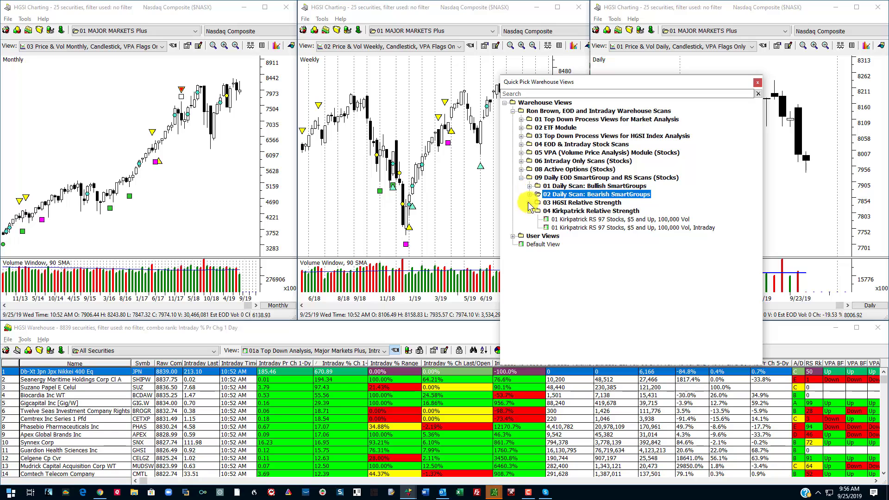
pyautogui.click(529, 203)
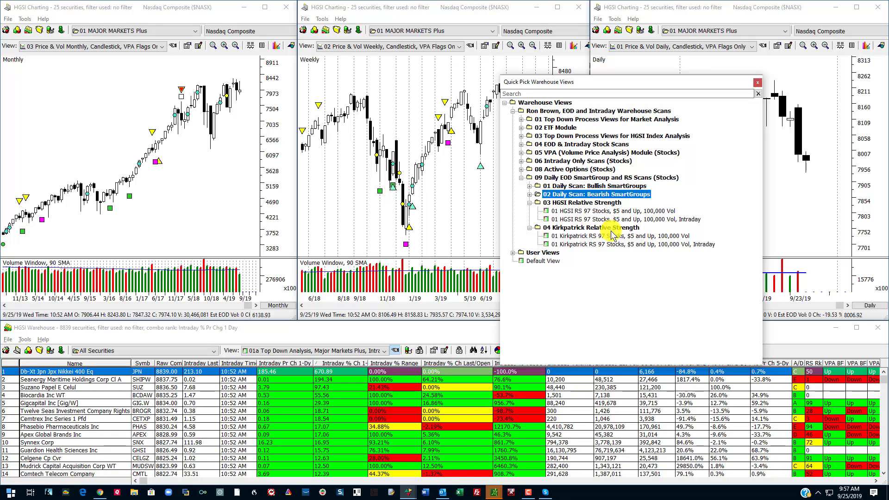
pyautogui.click(530, 204)
pyautogui.click(530, 211)
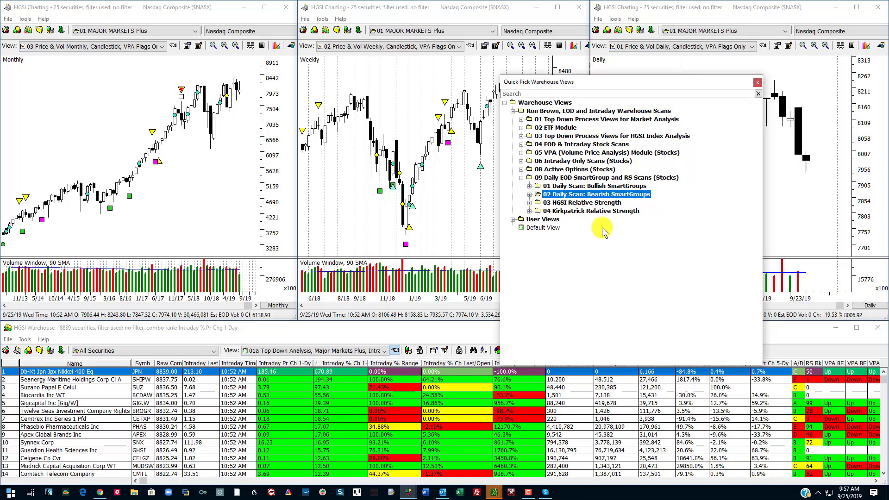
pyautogui.click(530, 186)
pyautogui.click(587, 186)
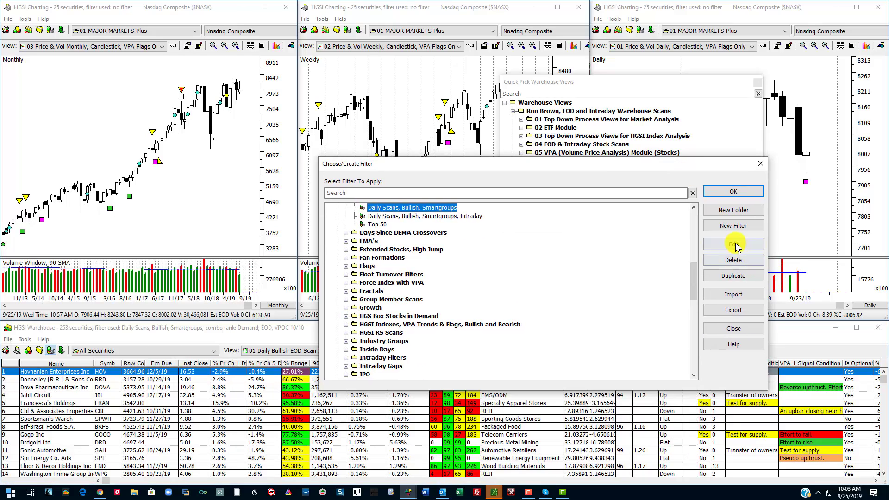
# Inspect the Daily Scans, Bullish, Smartgroups criteria with a wider Value column, cancel, then apply it.
pyautogui.click(734, 244)
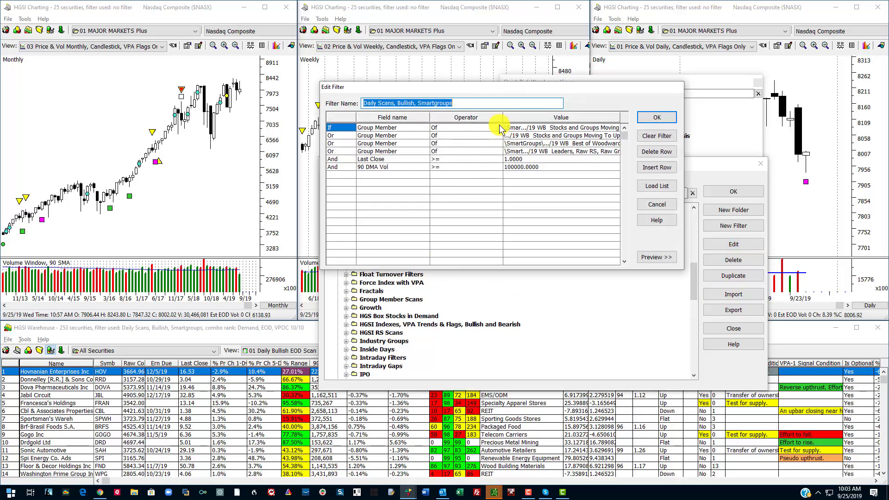
pyautogui.moveTo(504, 118); pyautogui.dragTo(468, 118)
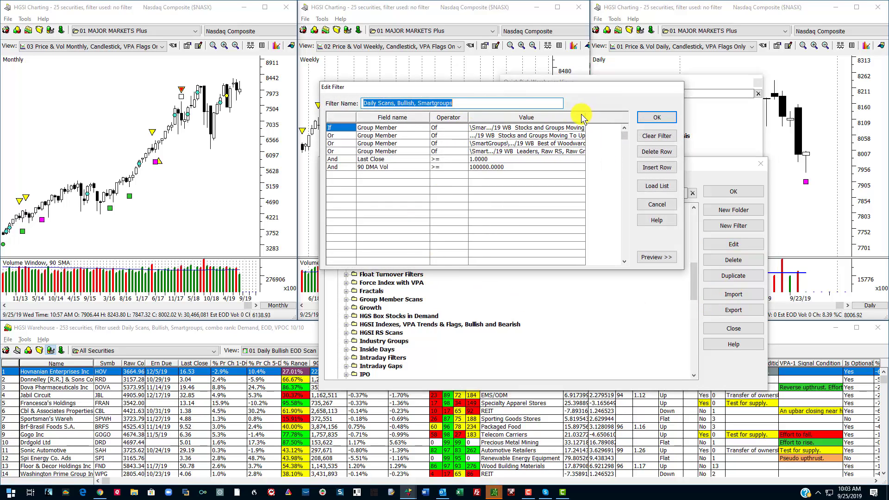
pyautogui.moveTo(583, 119); pyautogui.dragTo(621, 118)
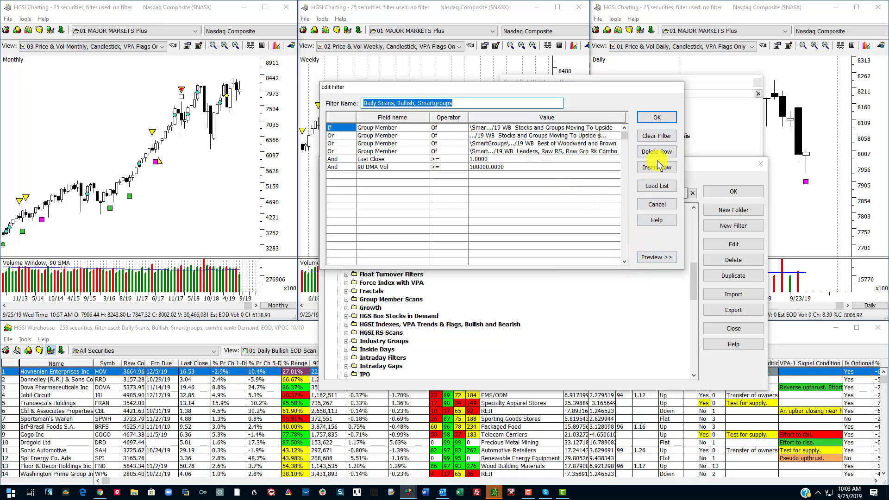
pyautogui.click(657, 204)
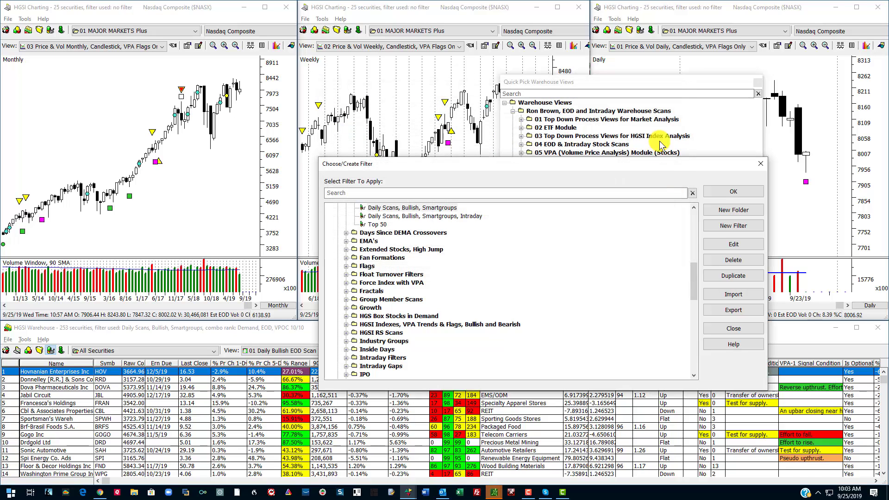
pyautogui.click(733, 191)
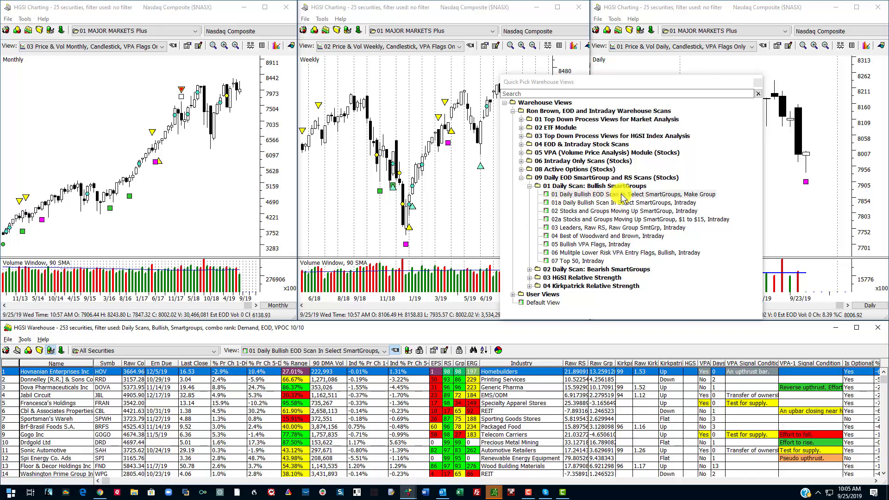
pyautogui.click(709, 196)
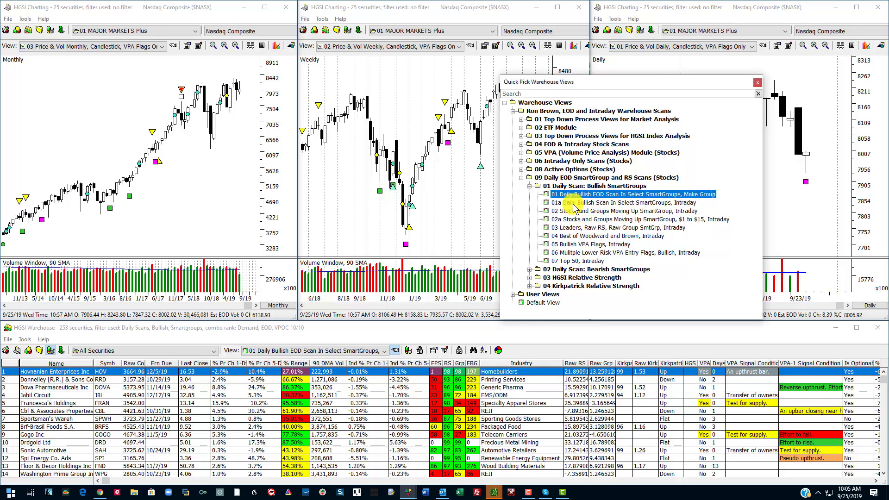
pyautogui.click(529, 269)
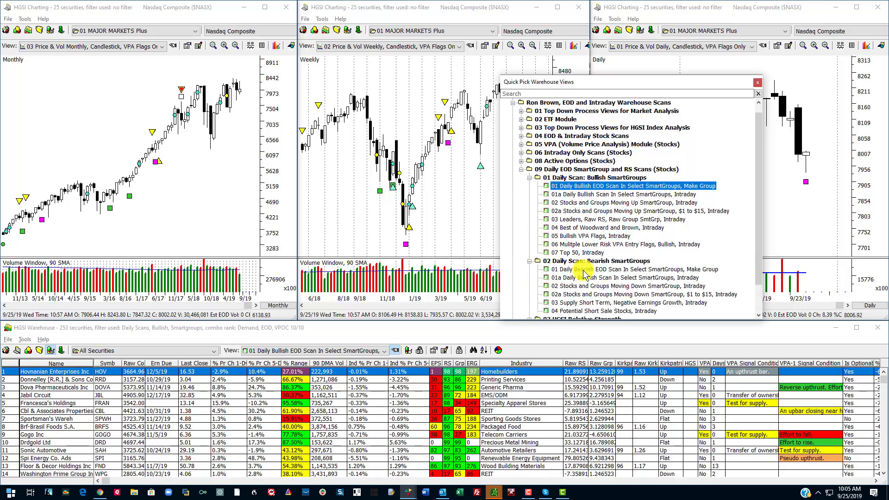
pyautogui.click(529, 262)
pyautogui.click(530, 187)
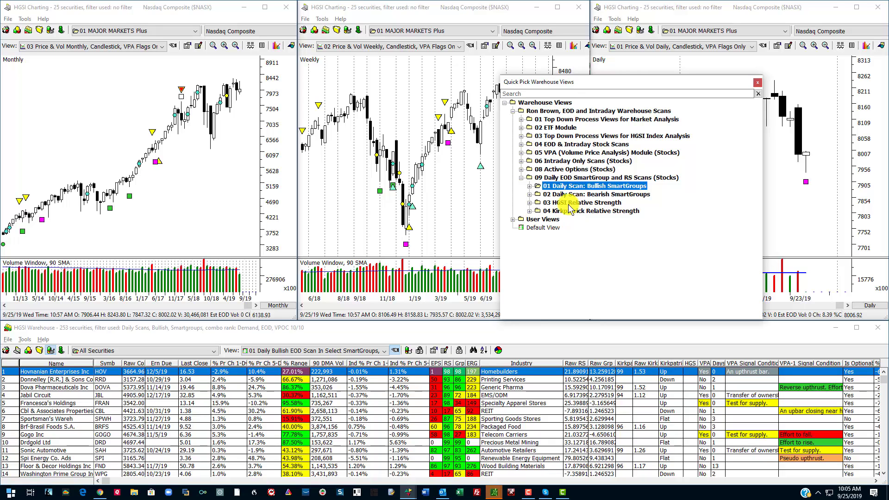
pyautogui.click(530, 202)
pyautogui.click(529, 202)
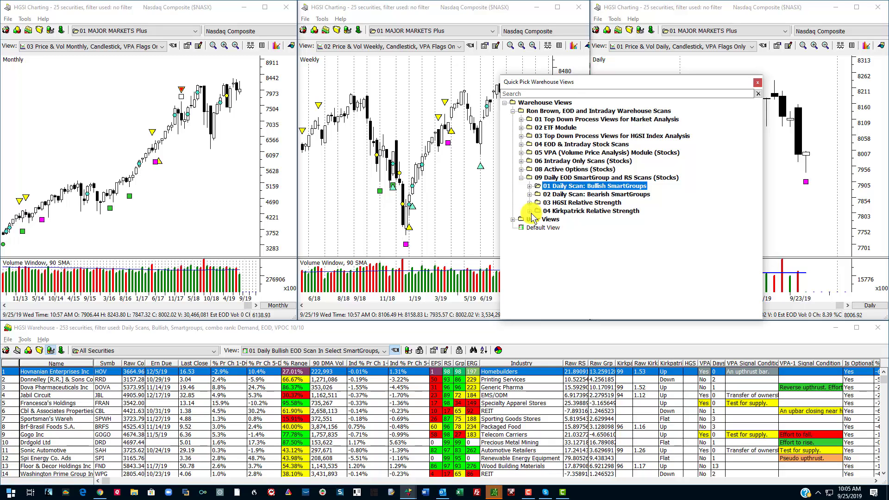
pyautogui.click(530, 213)
pyautogui.click(530, 212)
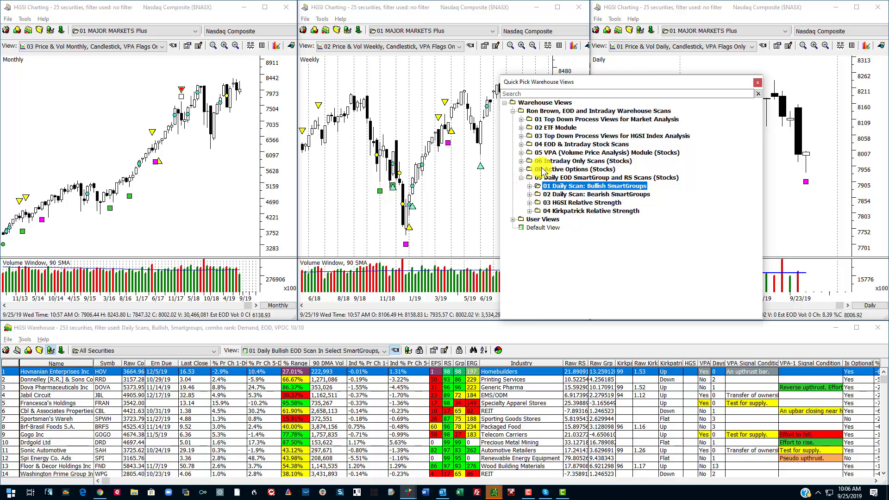
pyautogui.click(529, 186)
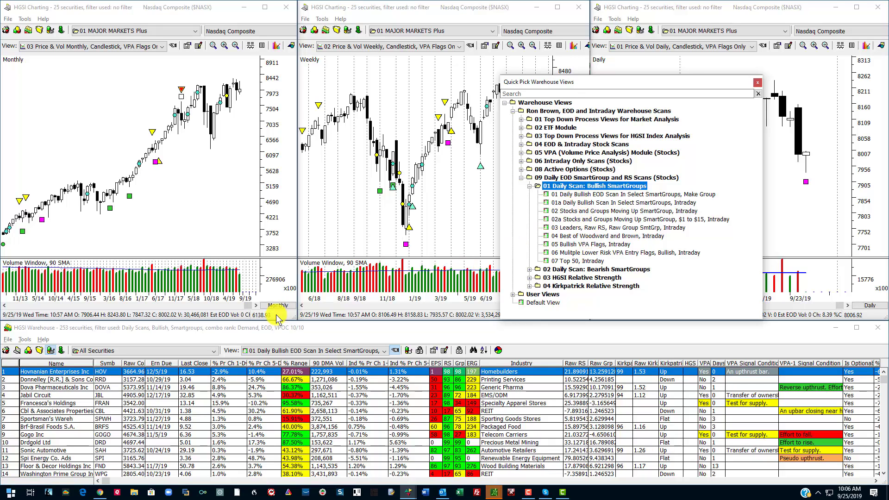
pyautogui.click(250, 329)
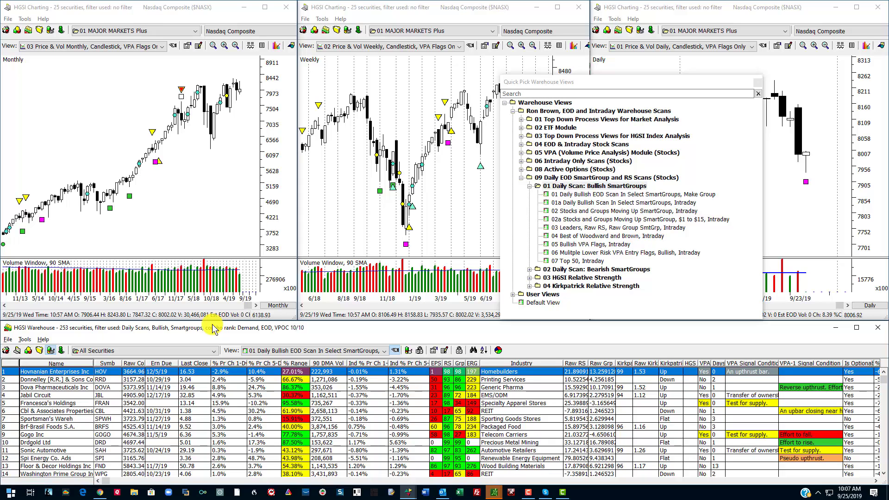
# Choose User Groups > Daily > Daily SmtGrp Scan, Bullish > 20190924 Daily Scan Bullish as the Warehouse group.
pyautogui.click(7, 339)
pyautogui.click(18, 350)
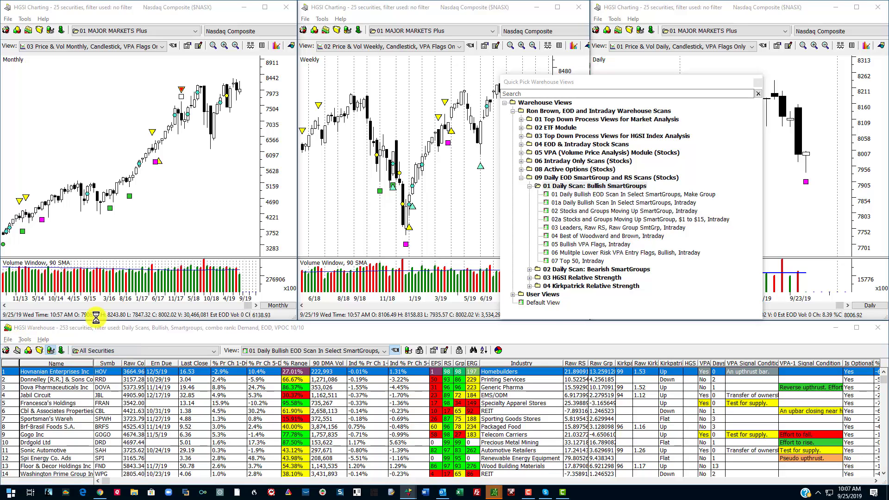
pyautogui.moveTo(370, 284); pyautogui.dragTo(359, 115)
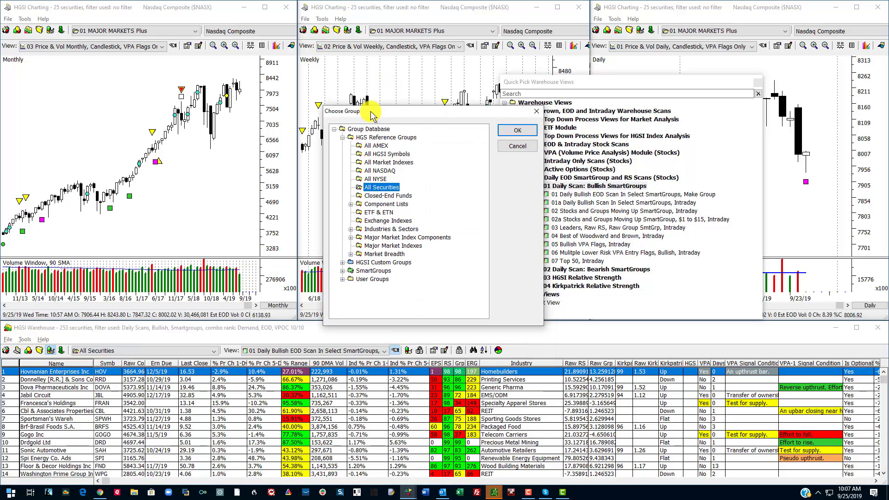
pyautogui.click(343, 280)
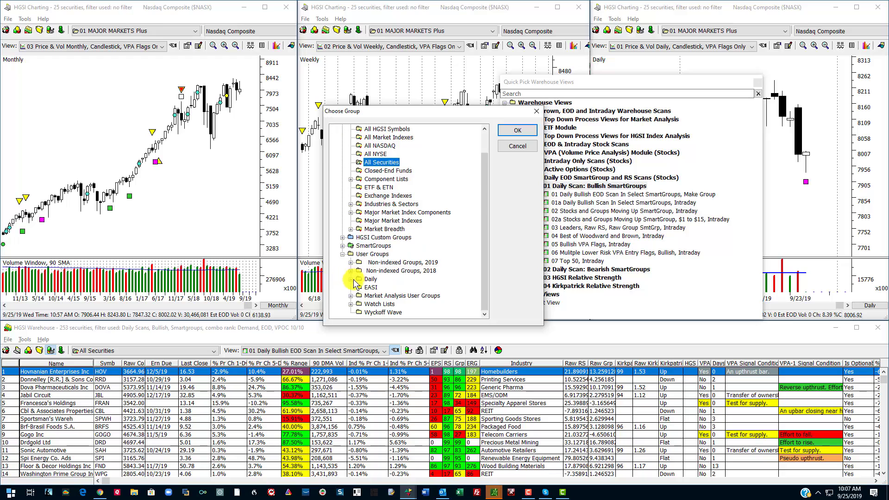
pyautogui.click(351, 280)
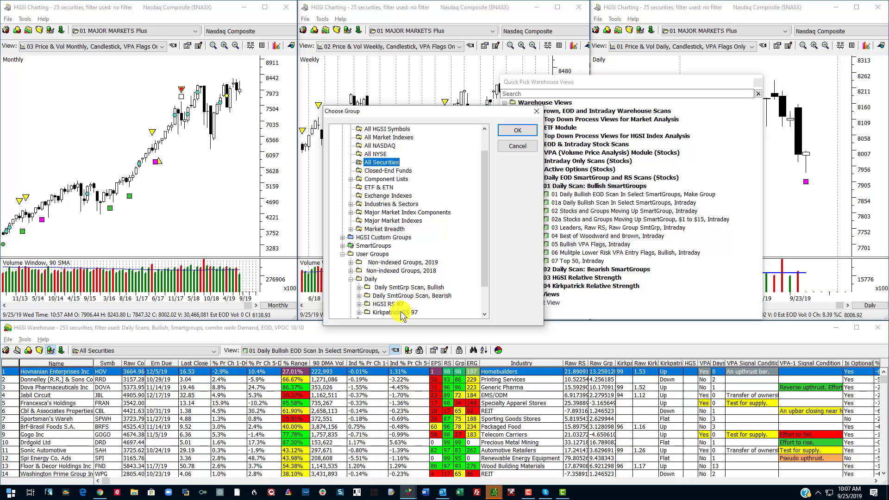
pyautogui.click(359, 288)
pyautogui.moveTo(484, 194); pyautogui.dragTo(485, 287)
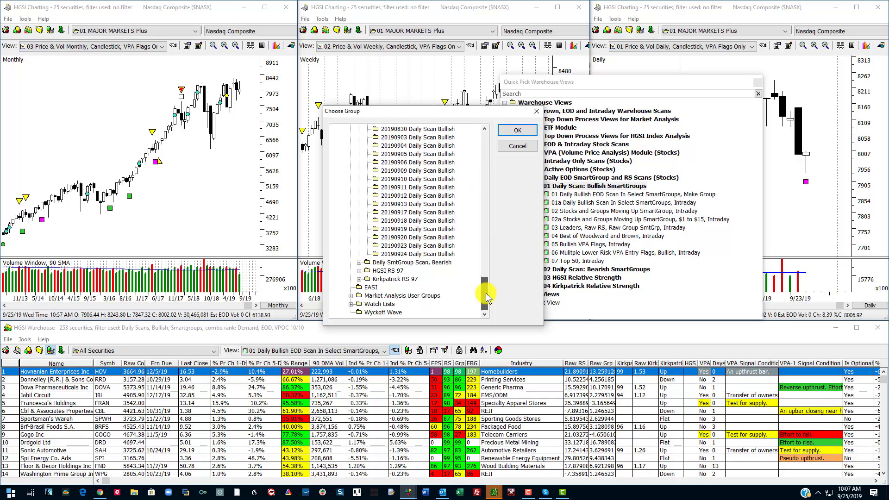
pyautogui.click(411, 256)
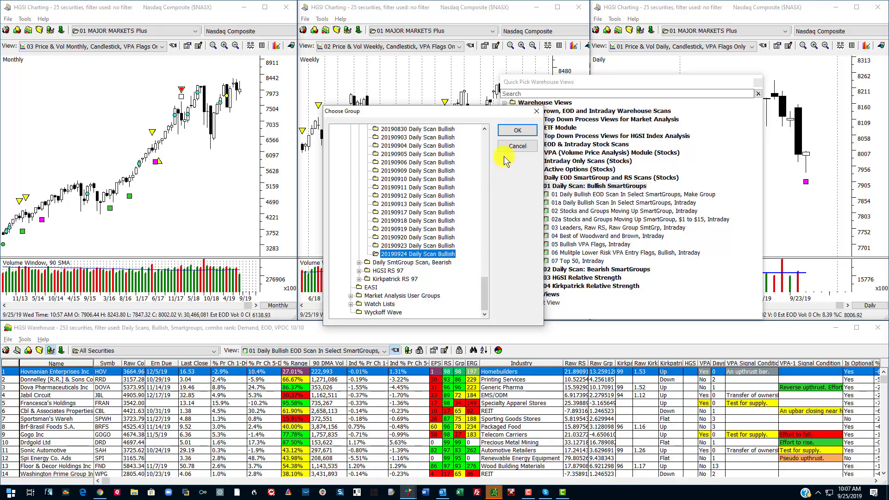
pyautogui.click(512, 131)
pyautogui.click(507, 132)
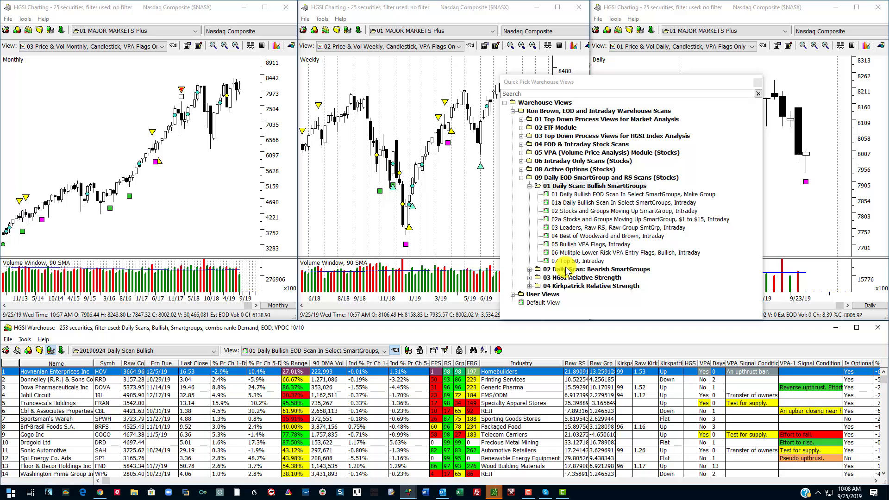
# Load the 01a Daily Bullish Scan In Select SmartGroups, Intraday view and mark the loaded group.
pyautogui.click(561, 203)
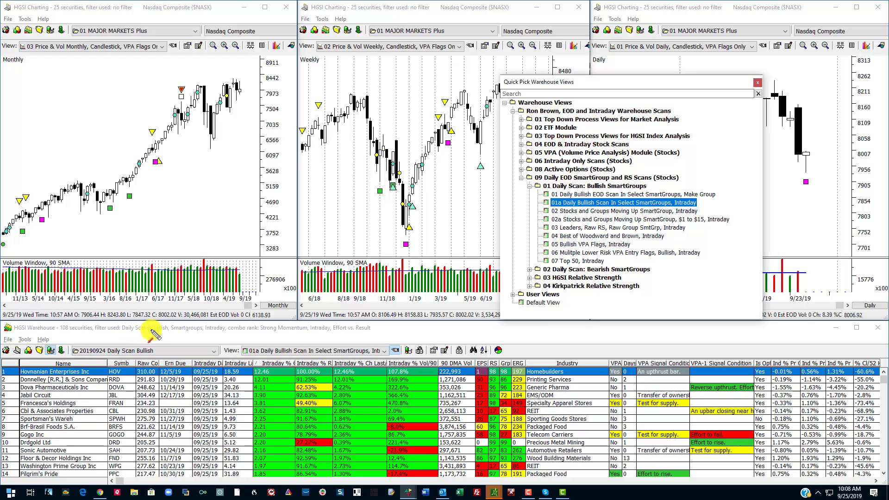
pyautogui.moveTo(181, 324); pyautogui.dragTo(167, 351)
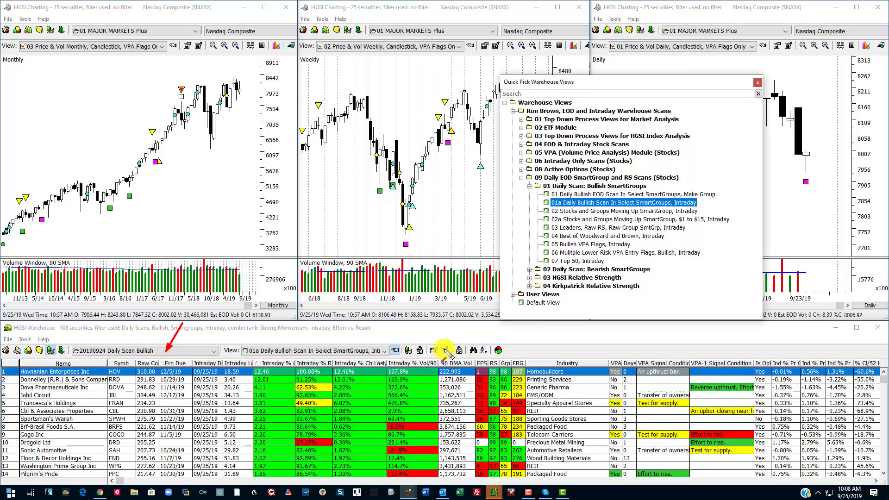
pyautogui.click(447, 331)
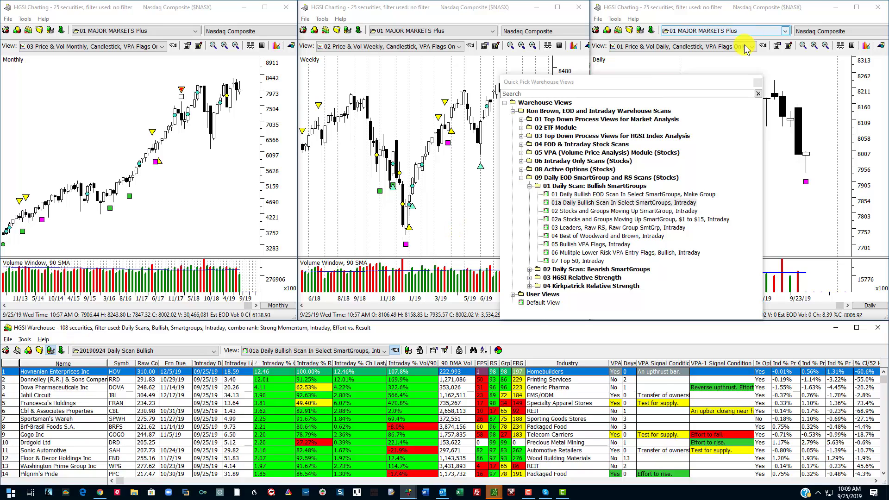
# Review Donnelley, Dova and Jabil, settle on Hovnanian, and resize the Intraday % Ch Last/Open column.
pyautogui.click(757, 83)
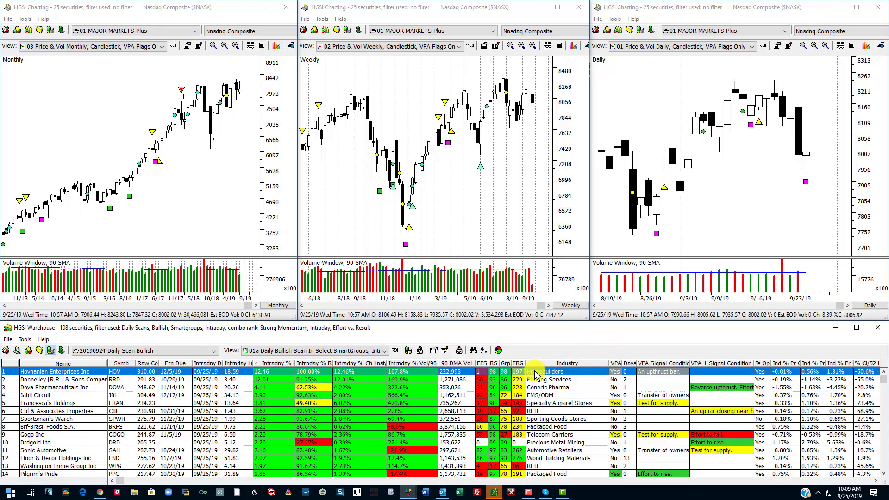
pyautogui.click(76, 380)
pyautogui.click(162, 388)
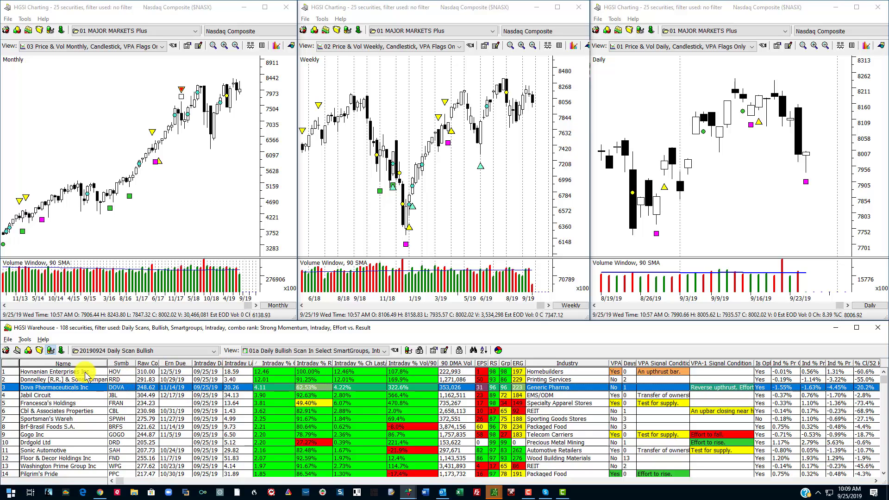
pyautogui.click(69, 395)
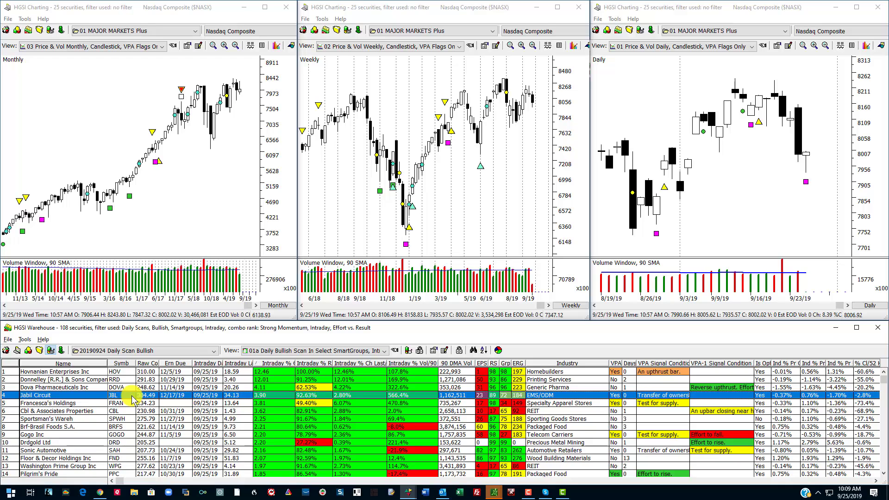
pyautogui.click(278, 373)
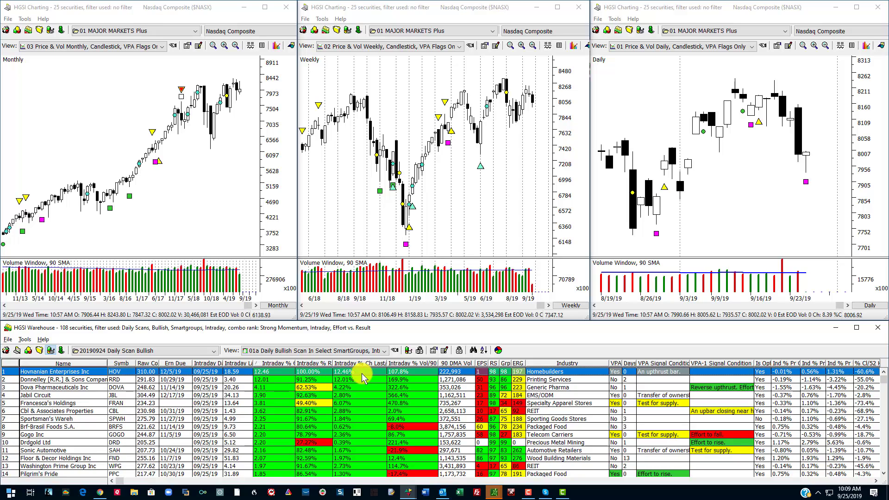
pyautogui.moveTo(387, 363); pyautogui.dragTo(406, 371)
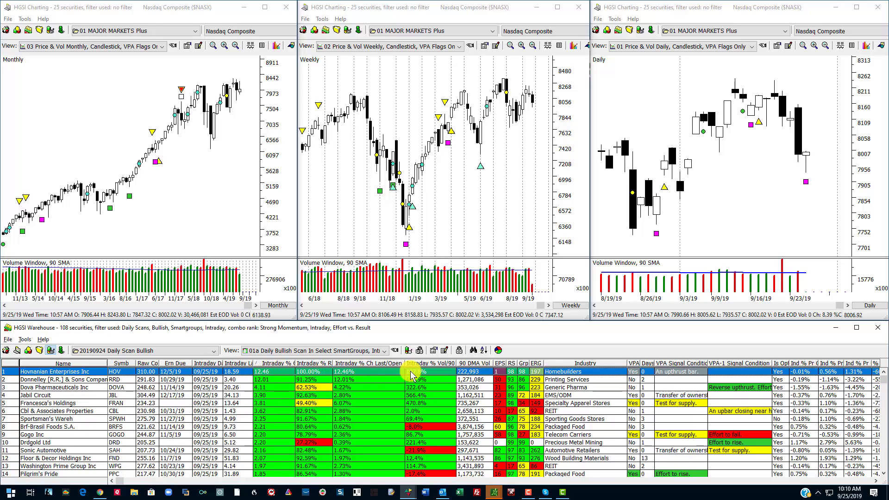
pyautogui.moveTo(405, 363); pyautogui.dragTo(366, 378)
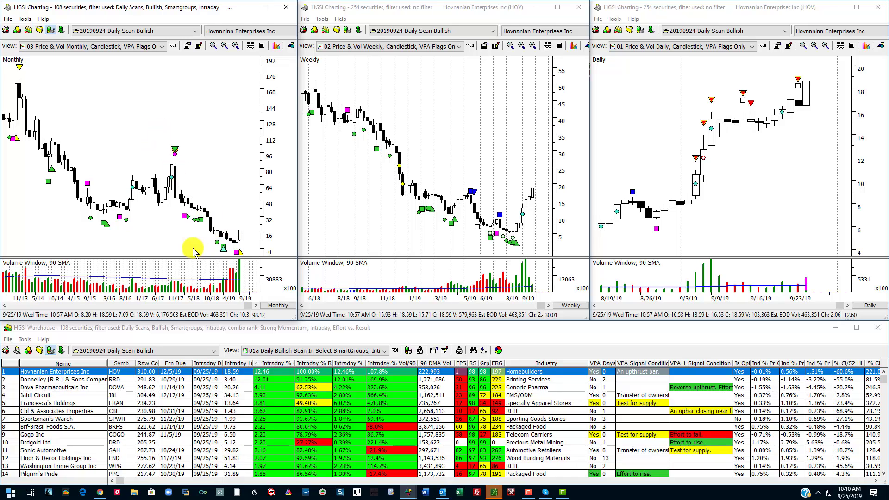
pyautogui.click(237, 254)
pyautogui.click(238, 250)
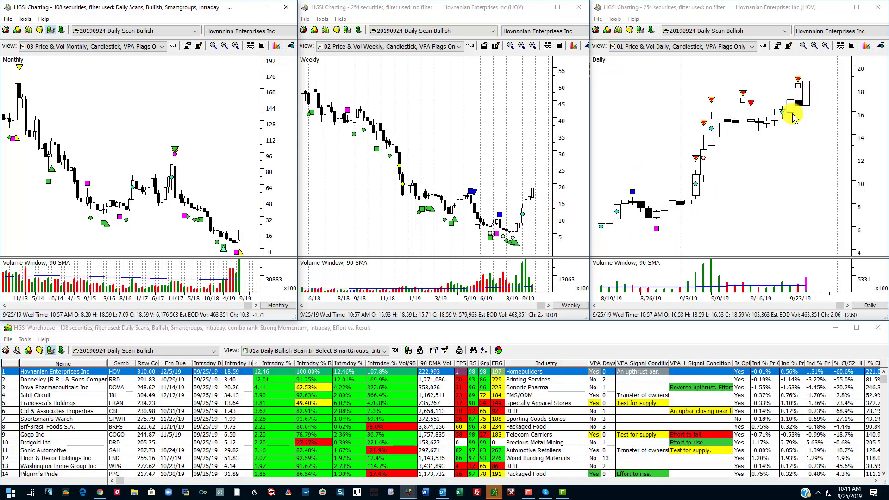
# Zoom Hovnanian's daily chart out three times to show more bars.
pyautogui.click(824, 45)
pyautogui.click(825, 45)
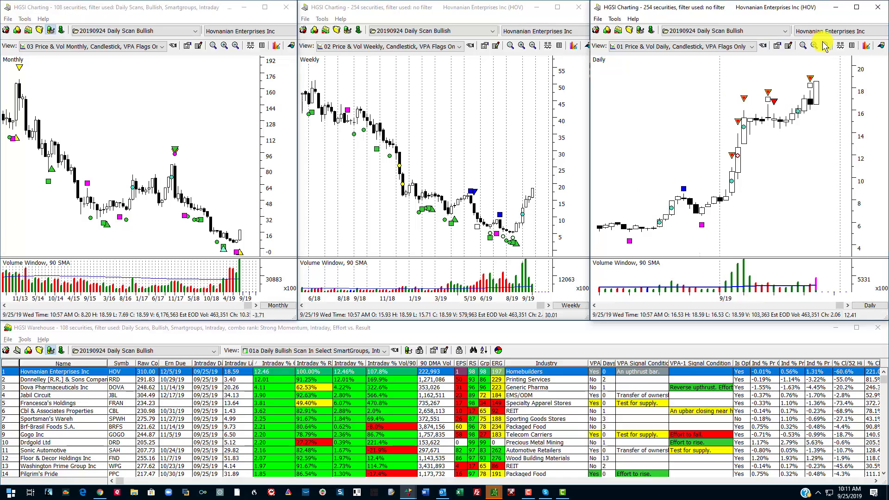
pyautogui.click(824, 45)
pyautogui.click(824, 45)
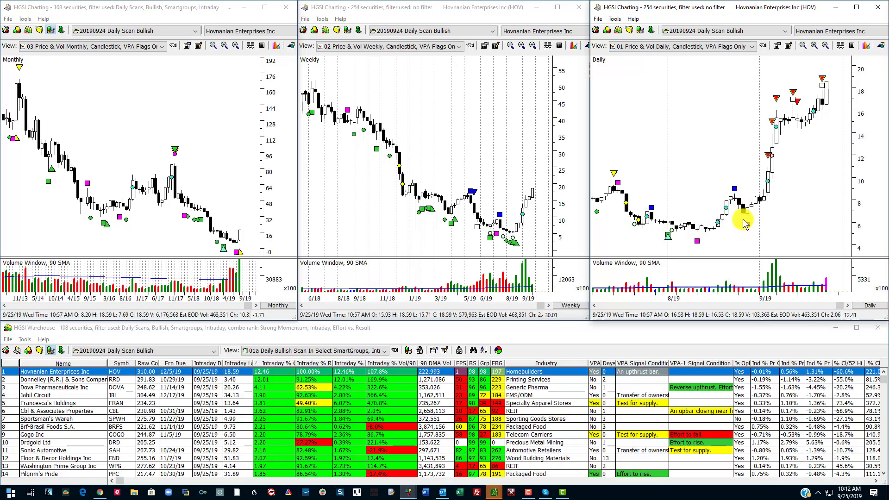
# Mark the breakout bar, a second rising bar and the recent upward run, then clear the marks.
pyautogui.moveTo(772, 210); pyautogui.dragTo(746, 215)
pyautogui.moveTo(772, 189); pyautogui.dragTo(762, 191)
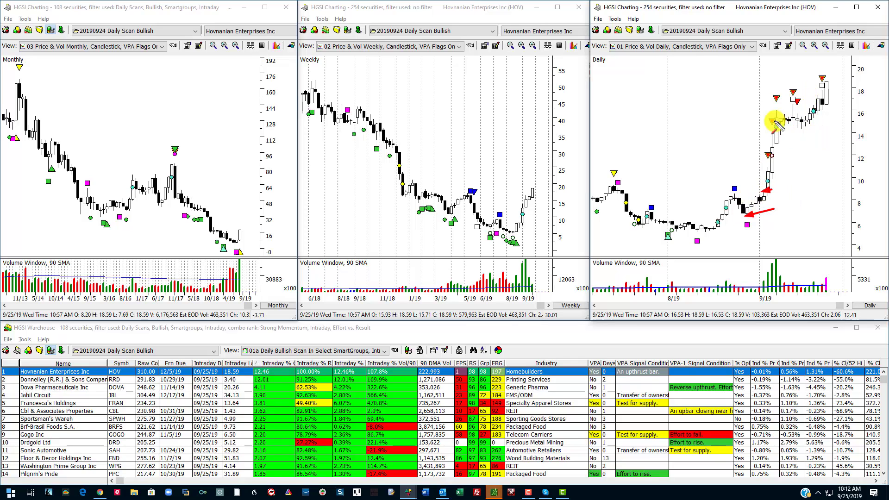
pyautogui.moveTo(772, 120)
pyautogui.mouseDown()
pyautogui.moveTo(812, 126)
pyautogui.moveTo(828, 88)
pyautogui.mouseUp()
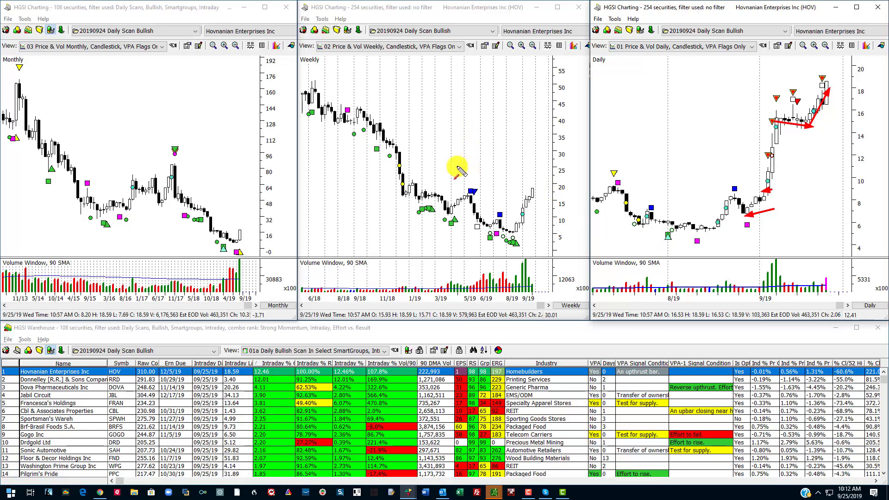
pyautogui.press('Escape')
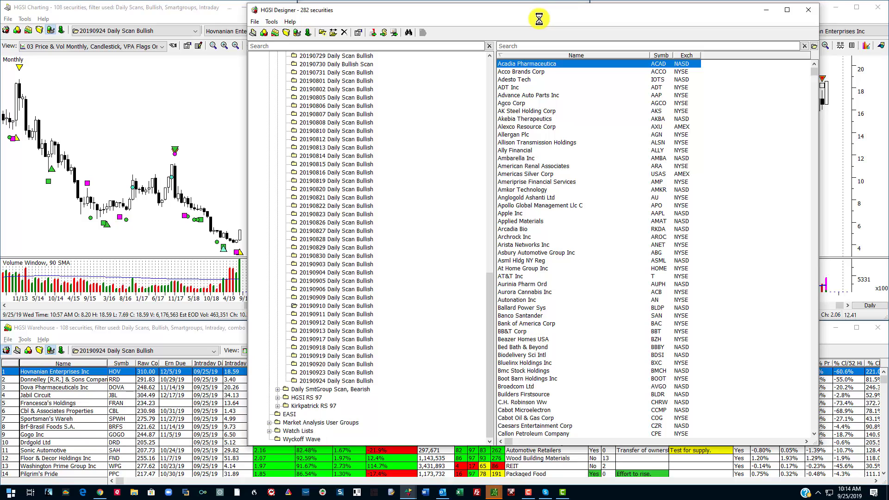
# Move the Designer lower, search securities for HOV, and open the 20190820 Daily Scan Bullish group.
pyautogui.click(526, 46)
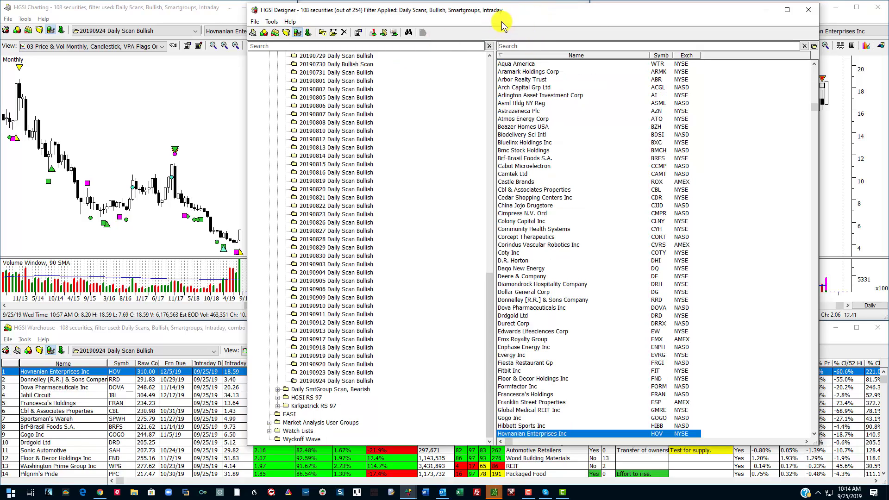
pyautogui.moveTo(510, 15); pyautogui.dragTo(451, 46)
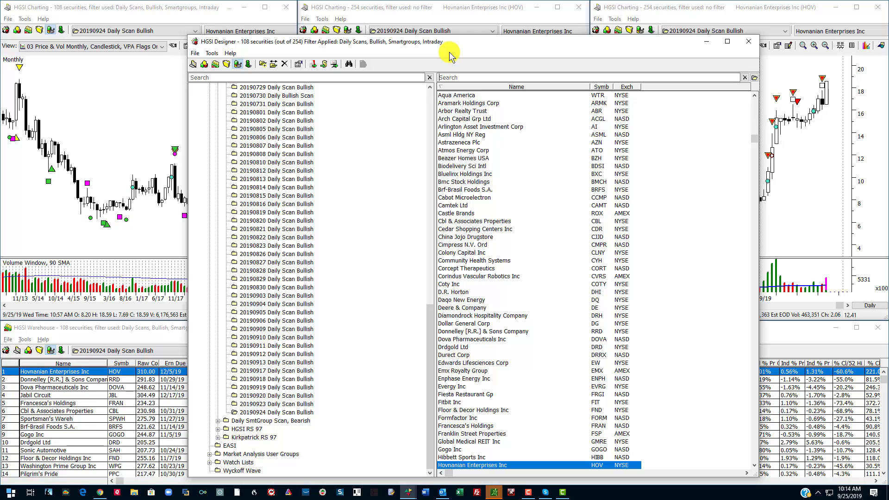
pyautogui.write('H')
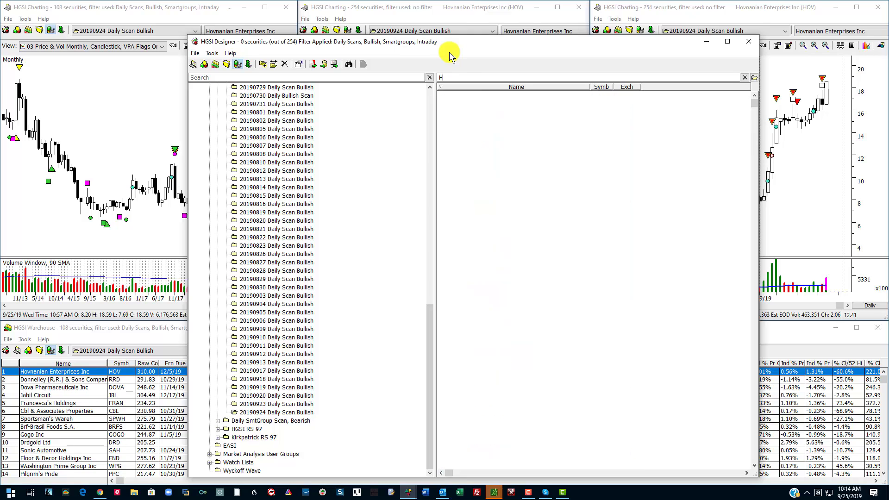
pyautogui.write('AV')
pyautogui.press('BackSpace')
pyautogui.press('BackSpace')
pyautogui.write('OV')
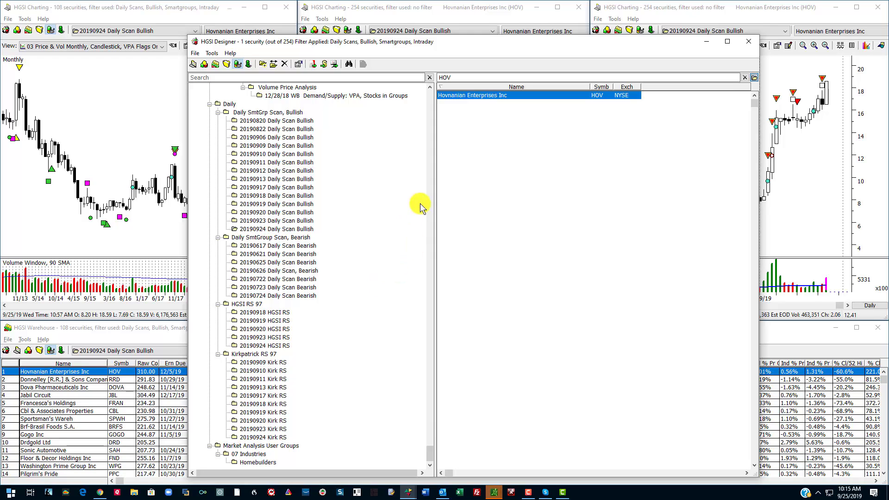
pyautogui.click(277, 121)
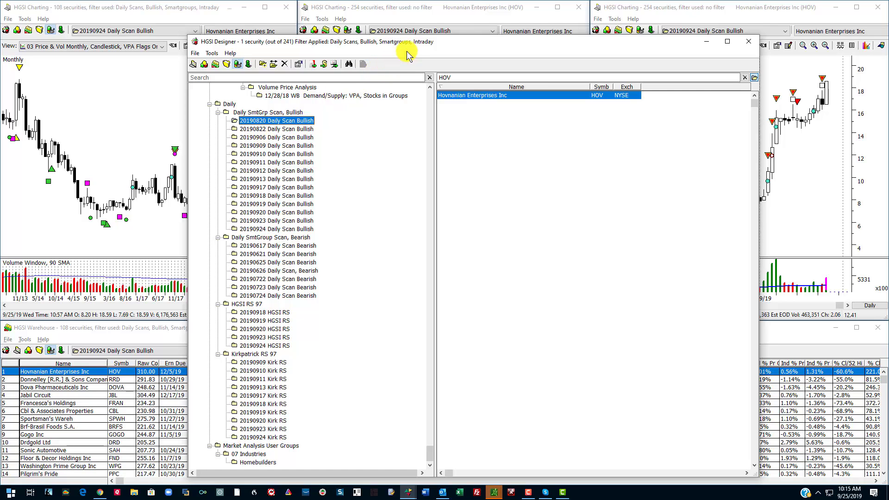
# Move the Designer left and read Hovnanian's 8/19/19 and 8/20/19 daily bars.
pyautogui.moveTo(378, 44); pyautogui.dragTo(236, 32)
pyautogui.click(729, 133)
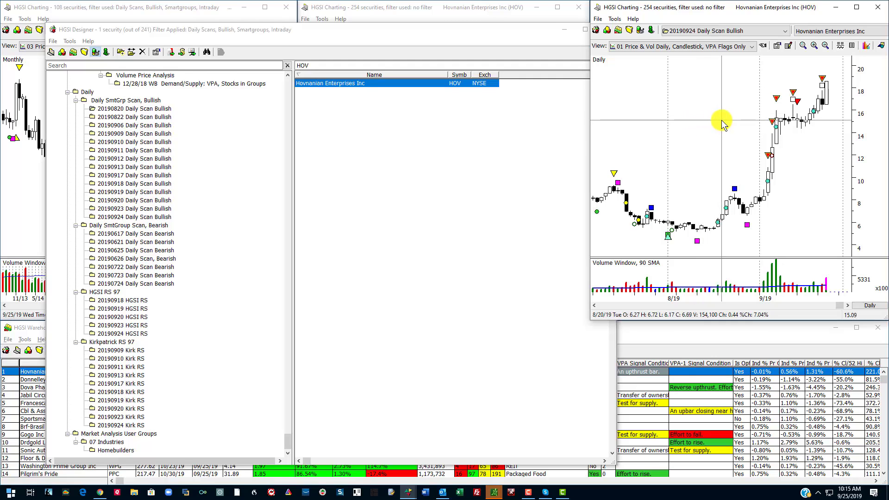
pyautogui.click(718, 226)
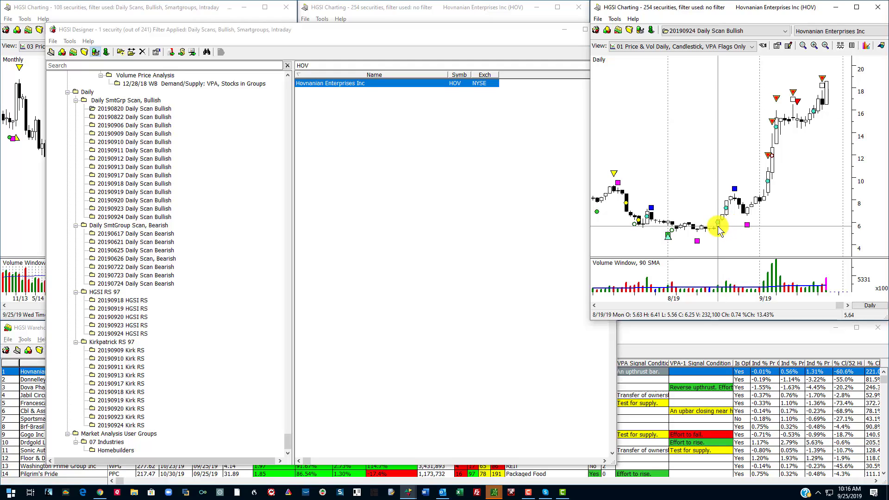
pyautogui.click(723, 221)
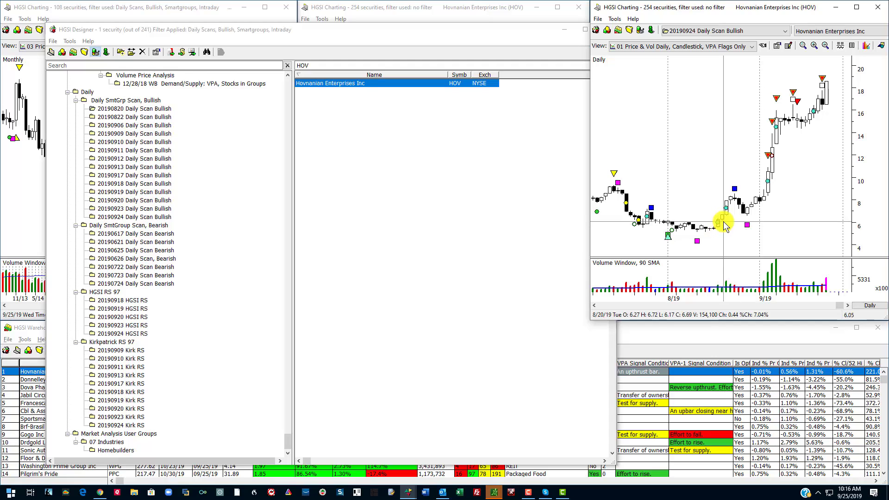
# Compare the 20190822 and 20190906 Daily Scan Bullish groups, ending on 20190822.
pyautogui.click(134, 117)
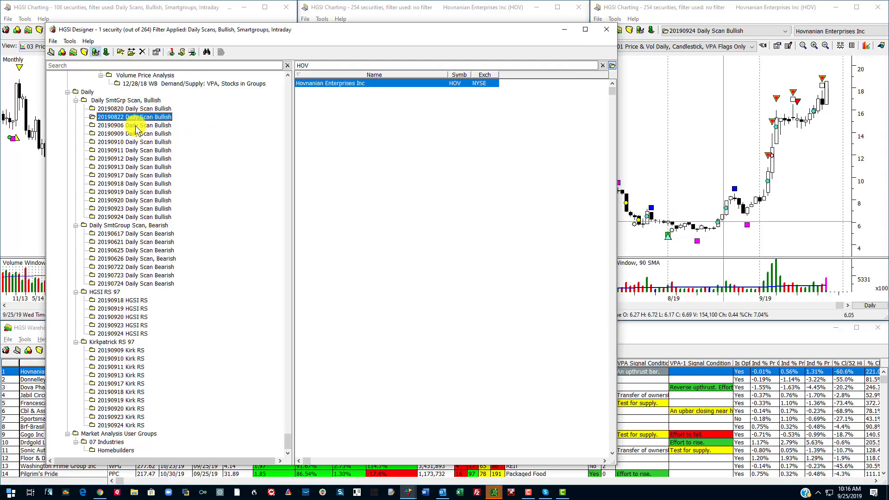
pyautogui.click(133, 126)
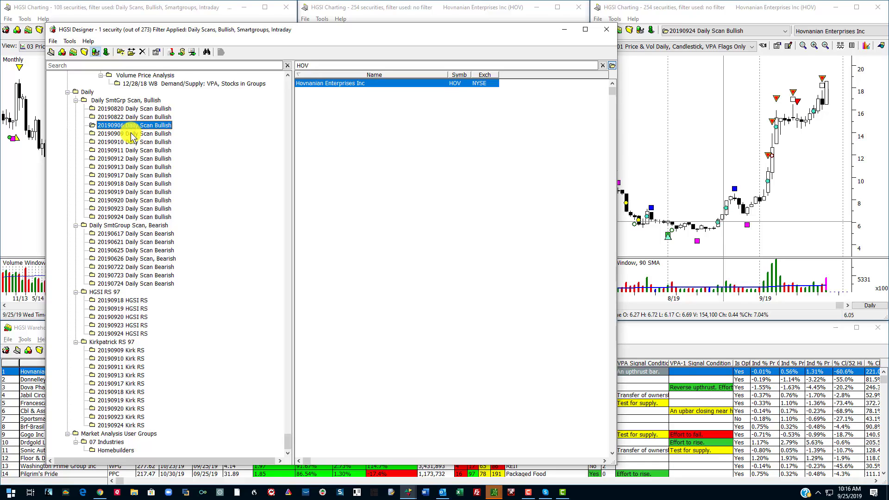
pyautogui.click(137, 117)
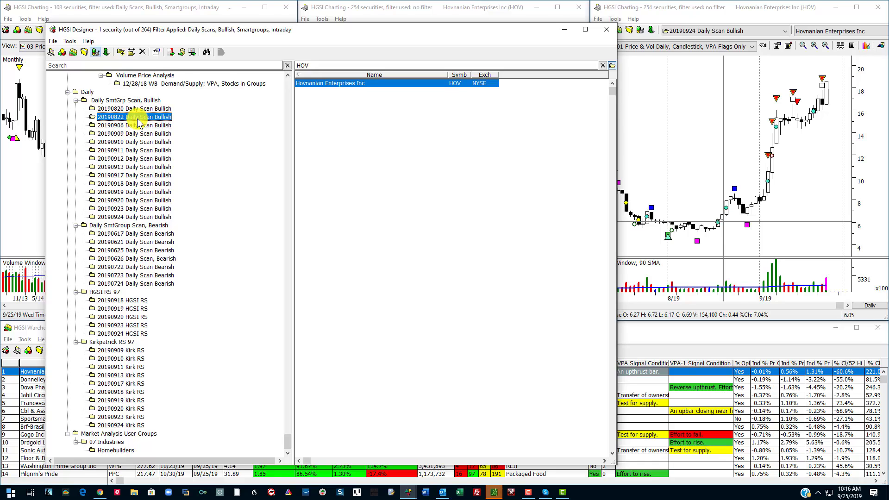
# Read Hovnanian's daily bar values at 8/19/19 and near 8/29/19.
pyautogui.click(718, 226)
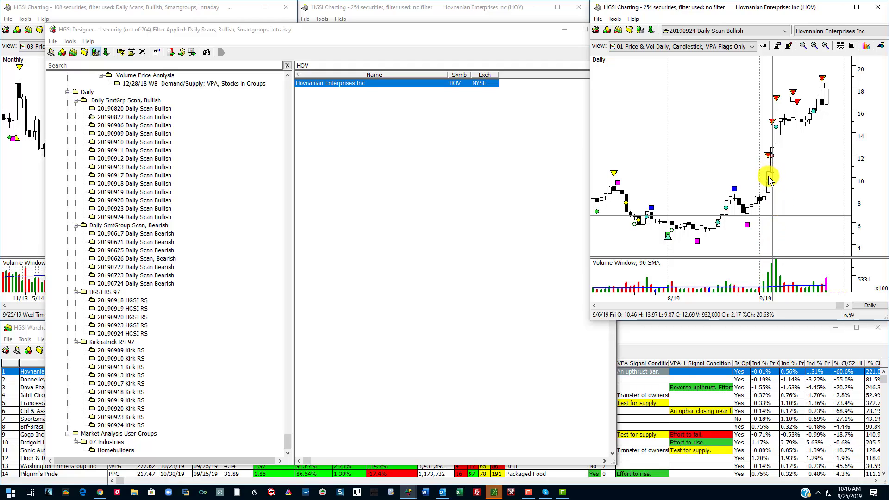
pyautogui.moveTo(699, 240); pyautogui.dragTo(718, 229)
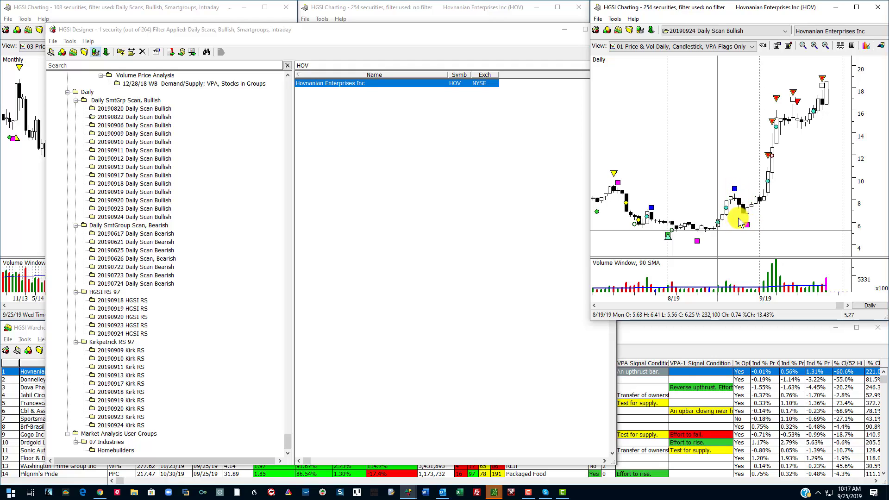
pyautogui.moveTo(740, 217); pyautogui.dragTo(748, 218)
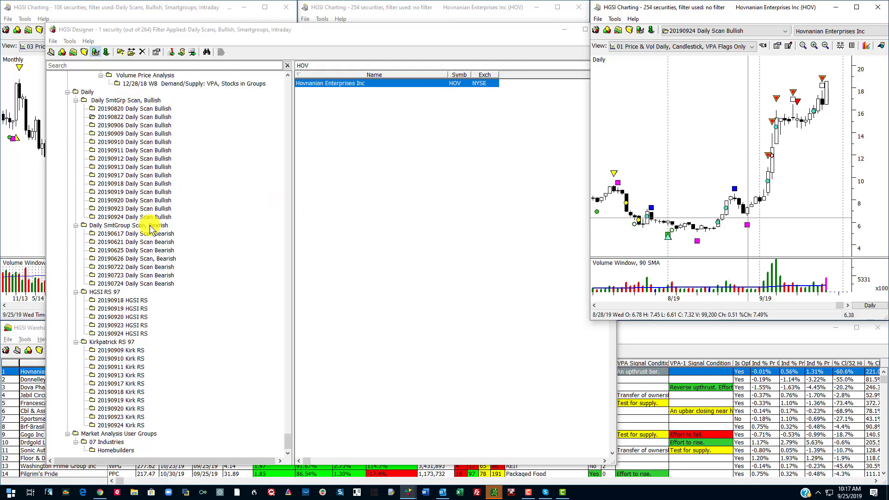
# Check the 20190617, 20190626, 20190722 and 20190724 bearish daily scans for HOV.
pyautogui.click(127, 233)
pyautogui.click(124, 242)
pyautogui.click(125, 259)
pyautogui.click(124, 266)
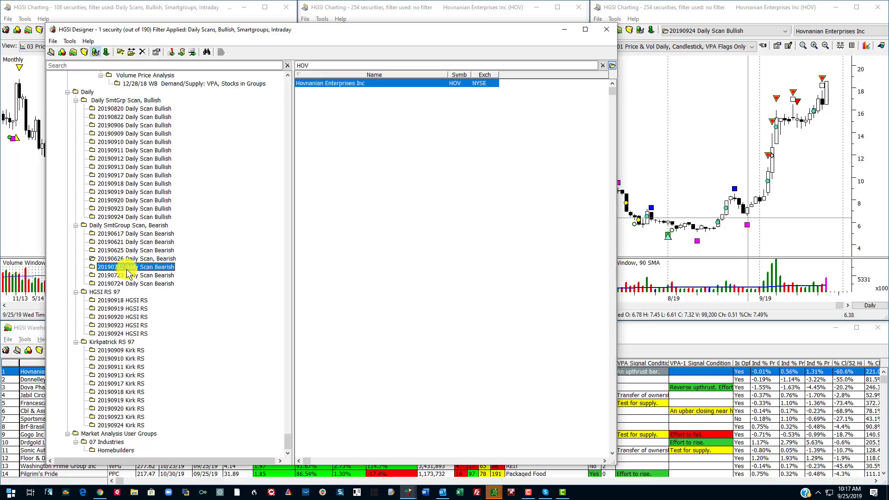
pyautogui.click(137, 235)
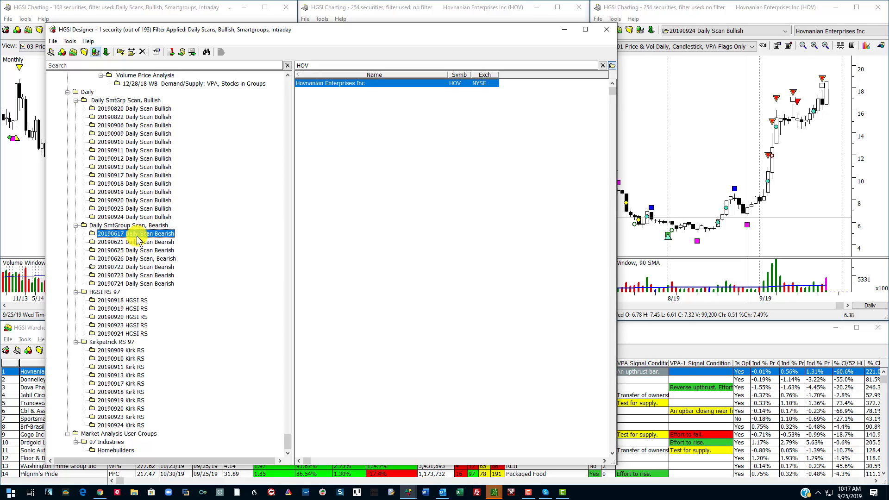
pyautogui.click(135, 284)
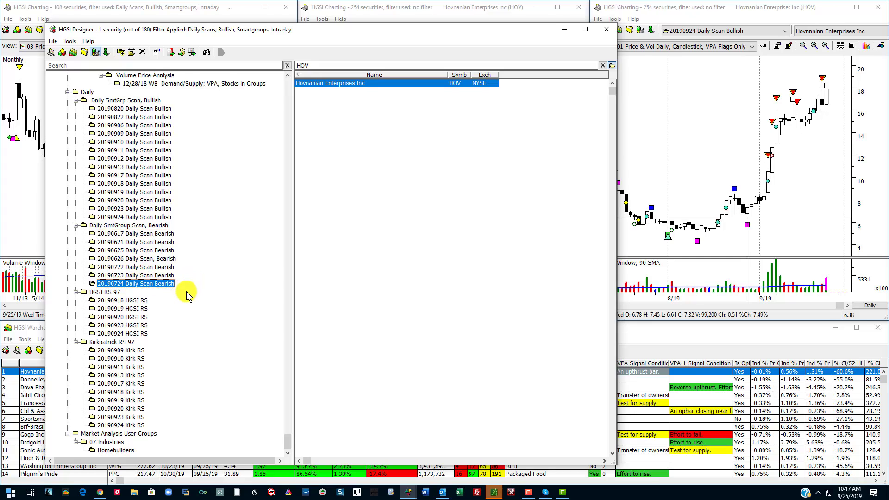
# Check the 20190918 HGSI RS and 20190909 Kirk RS lists for HOV, then return to its daily chart.
pyautogui.click(124, 302)
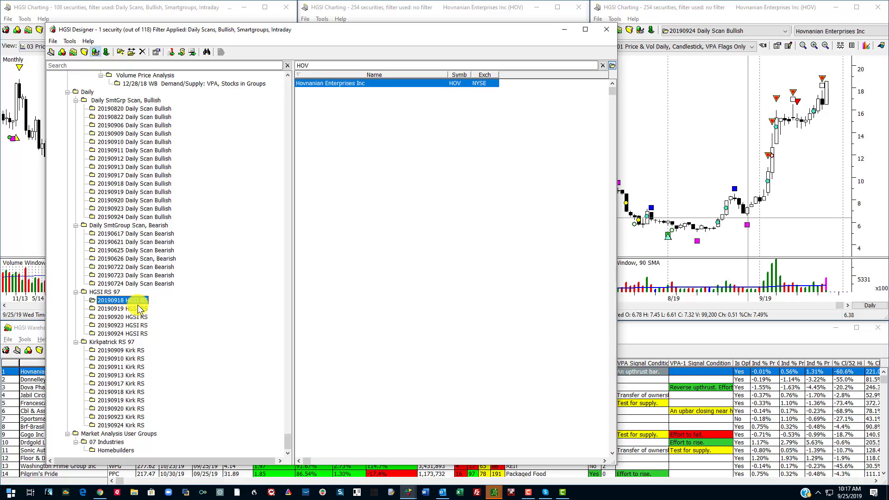
pyautogui.click(124, 351)
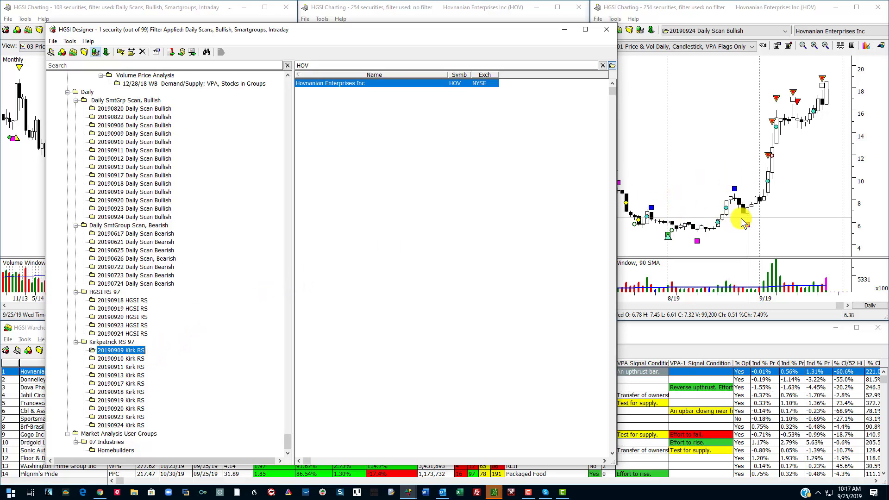
pyautogui.click(745, 216)
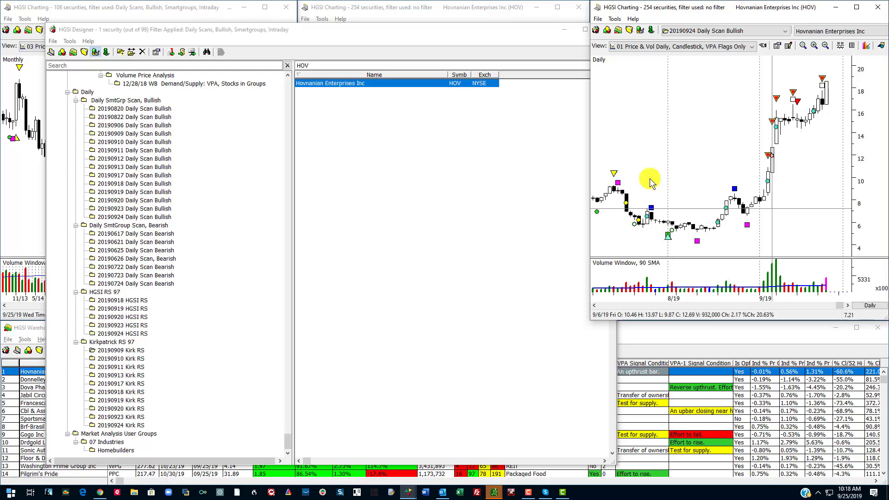
# Scroll the folder tree up and switch off Search Groups For Stock so every scan list shows.
pyautogui.click(287, 278)
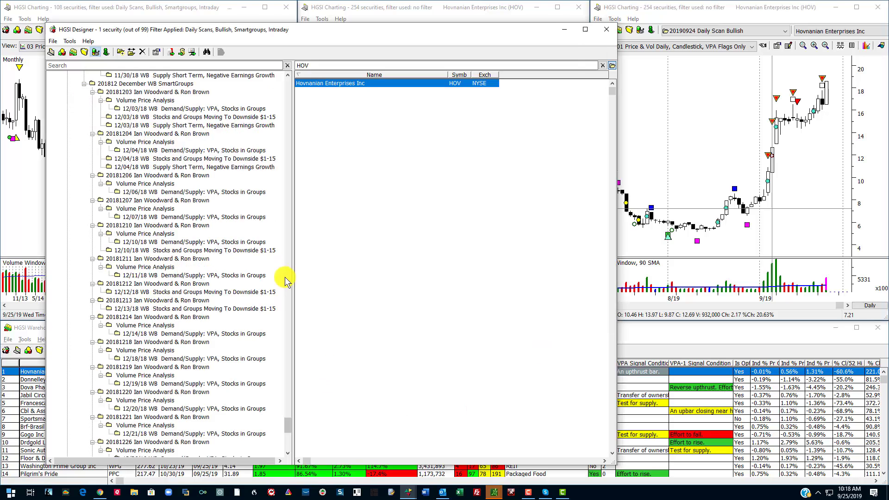
pyautogui.scroll(20, 125, 166)
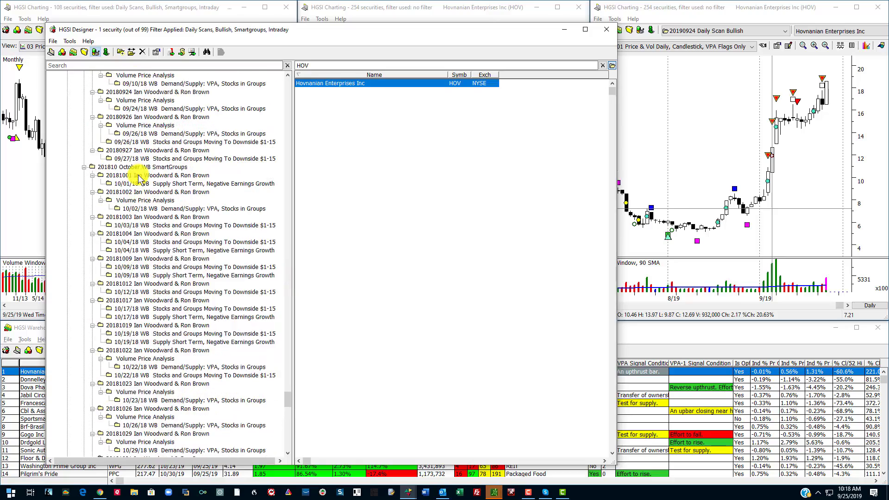
pyautogui.scroll(5, 139, 176)
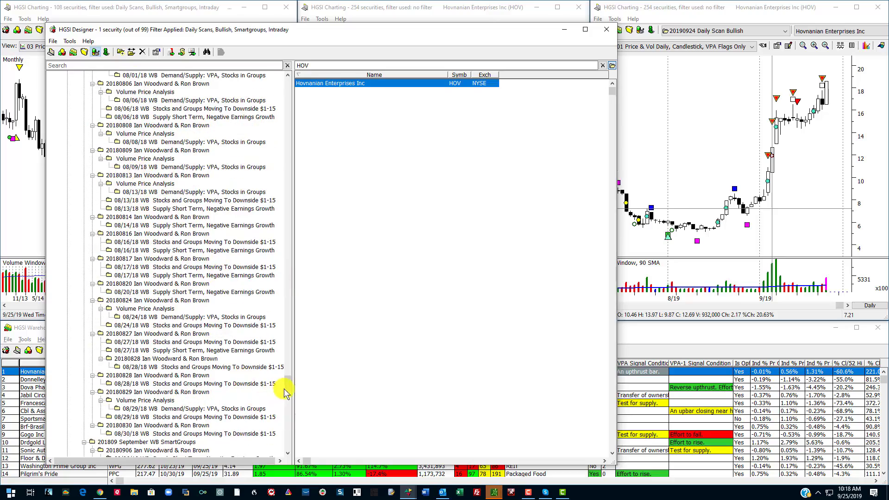
pyautogui.moveTo(287, 387); pyautogui.dragTo(268, 450)
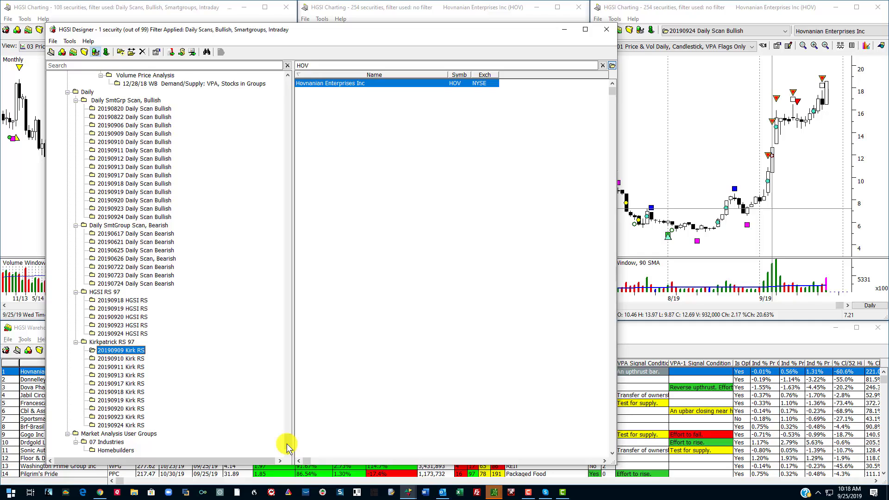
pyautogui.click(613, 67)
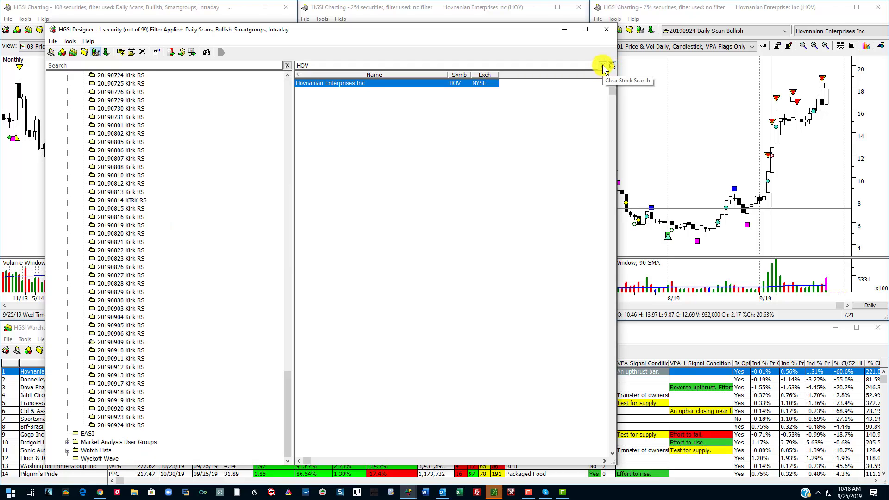
# Clear the HOV search, select Dova Pharmaceuticals in the bullish results, and close the Designer.
pyautogui.click(603, 66)
pyautogui.click(33, 380)
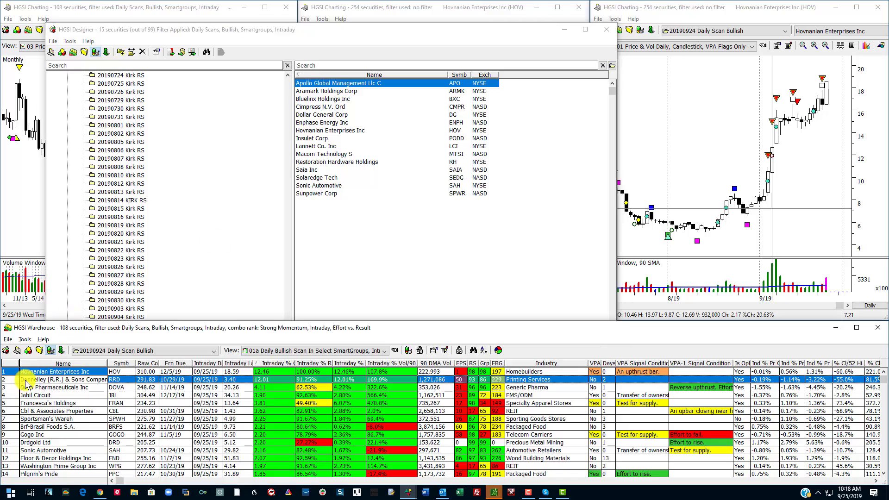
pyautogui.click(36, 387)
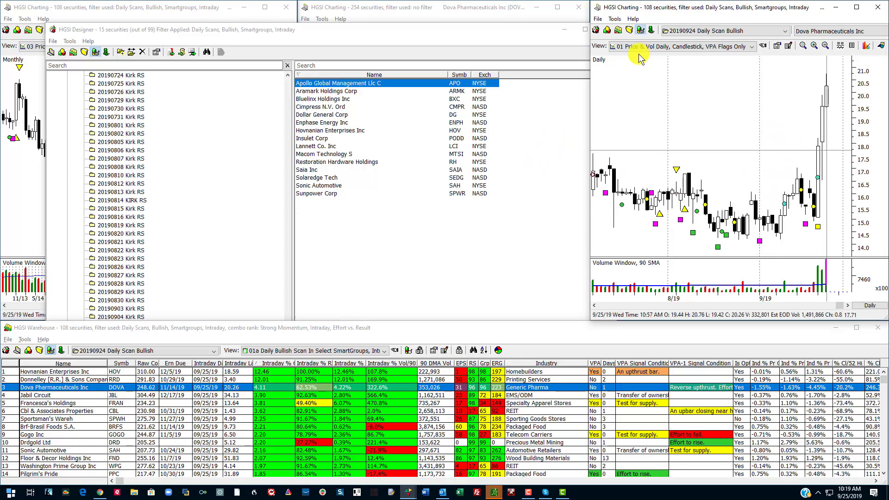
pyautogui.click(574, 29)
pyautogui.click(612, 29)
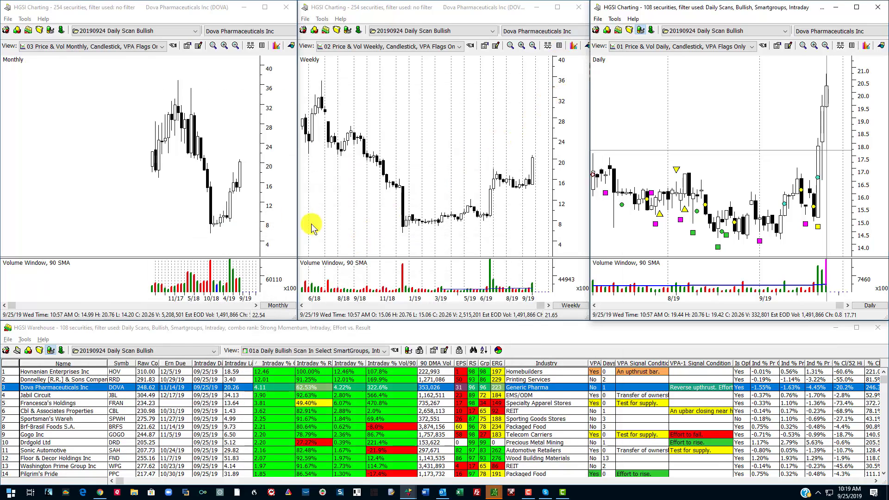
# Inspect Dova's monthly 12/31/18, weekly 6/28/19 and daily 9/13/19 bars, down to the 13.98 level.
pyautogui.click(212, 228)
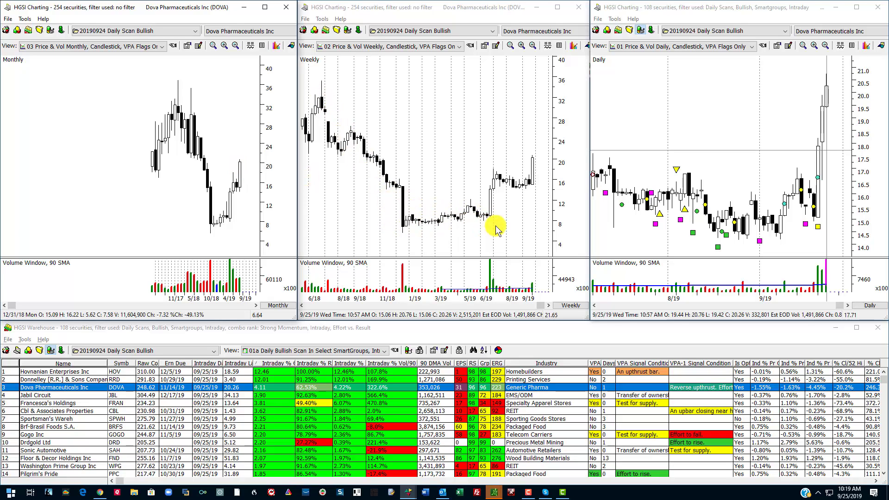
pyautogui.click(491, 210)
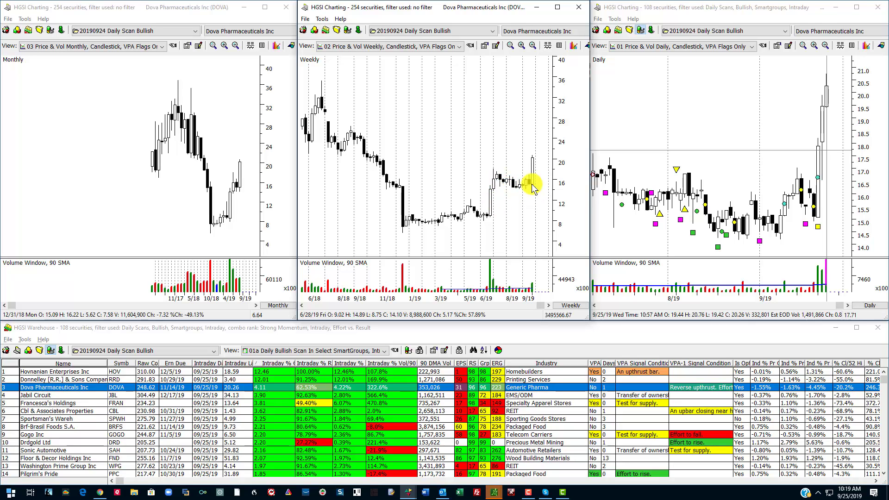
pyautogui.click(799, 209)
pyautogui.moveTo(800, 209); pyautogui.dragTo(794, 244)
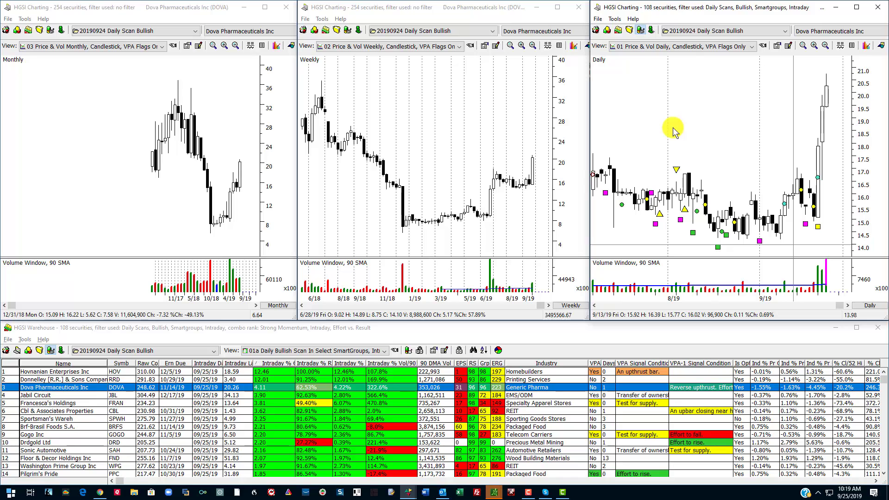
# Reopen the Designer, search securities for DOVA, and show only the scan groups containing it.
pyautogui.click(7, 350)
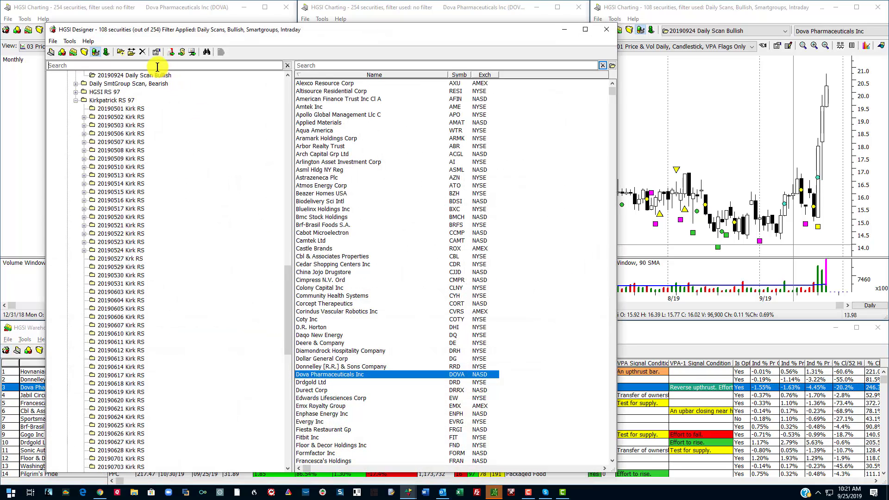
pyautogui.click(367, 68)
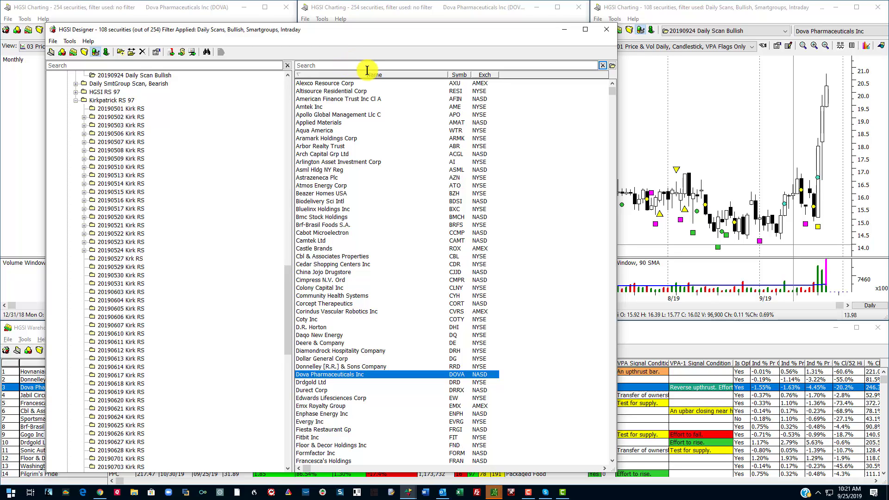
pyautogui.moveTo(499, 34); pyautogui.dragTo(601, 41)
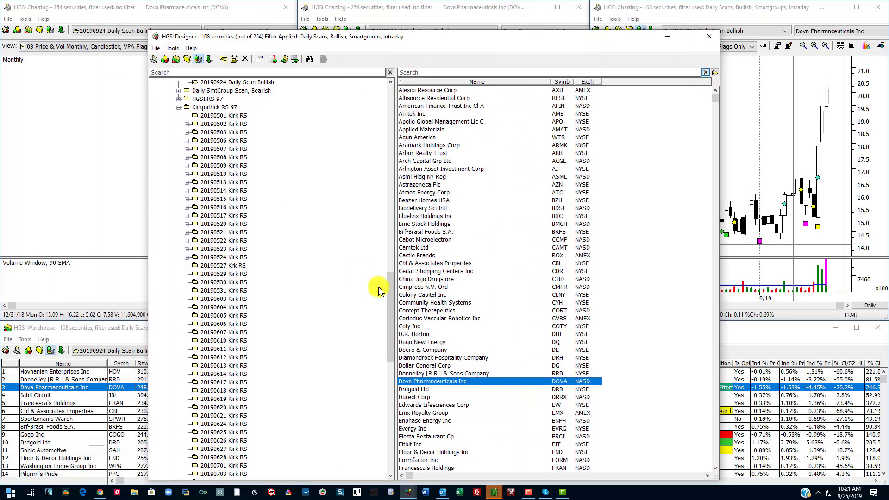
pyautogui.write('DOVA')
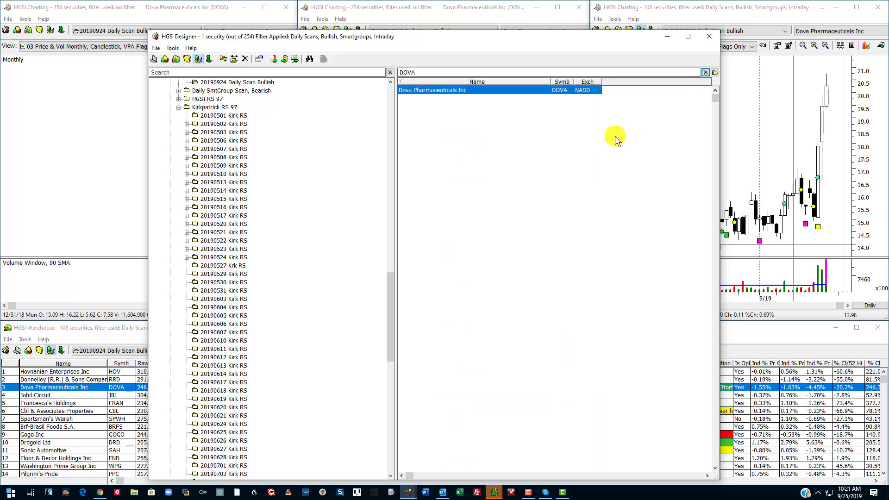
pyautogui.click(715, 72)
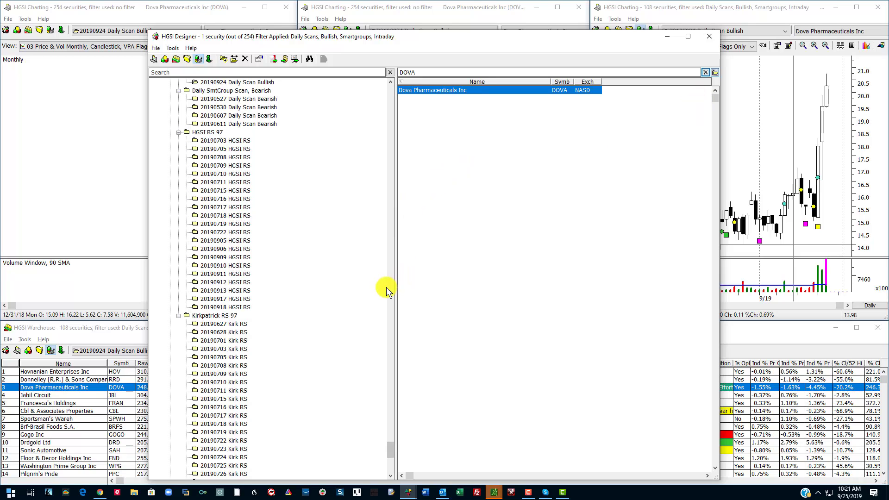
pyautogui.scroll(10, 333, 226)
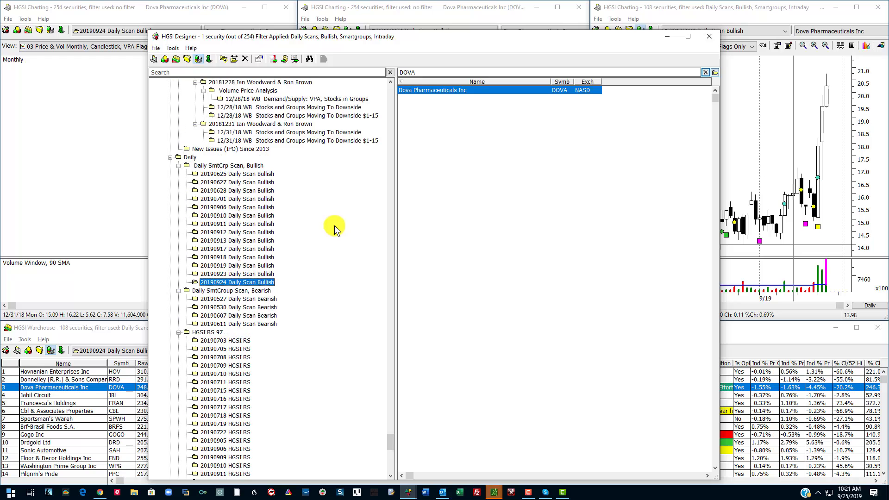
# Step through the Daily Scan Bullish dates from 20190625 to 20190906 and bring DOVA's daily chart forward.
pyautogui.scroll(-2, 335, 226)
pyautogui.click(245, 166)
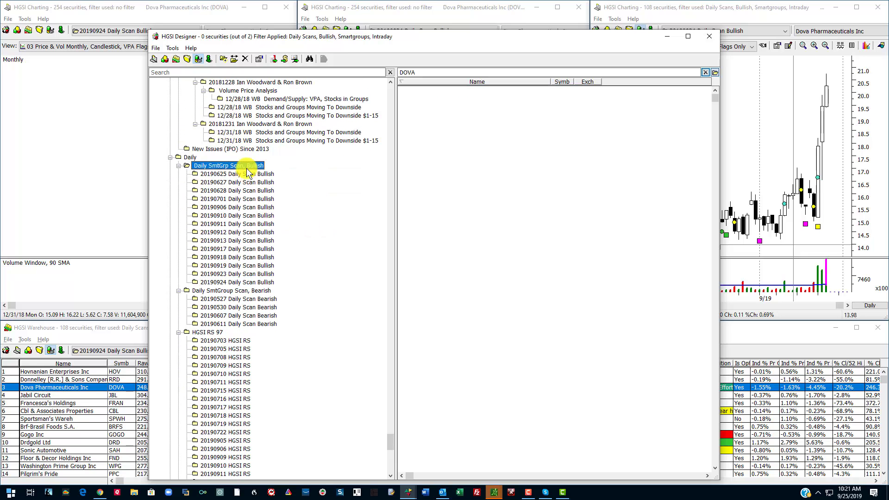
pyautogui.click(242, 175)
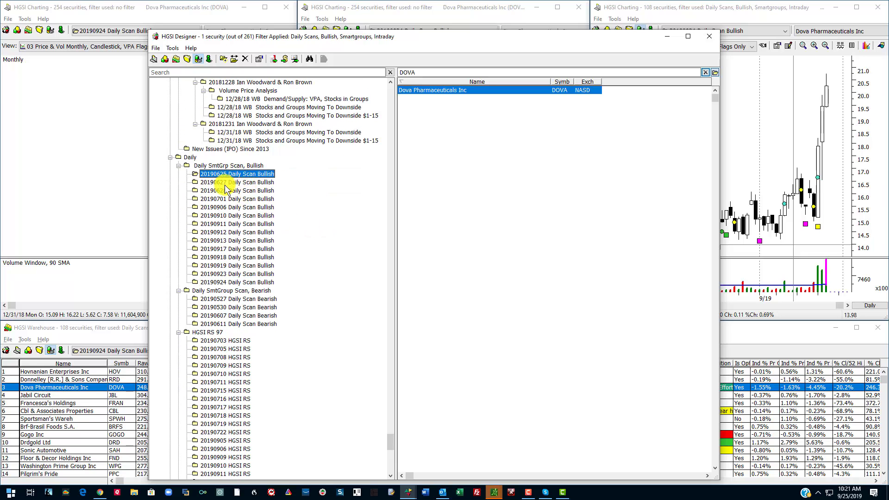
pyautogui.click(227, 185)
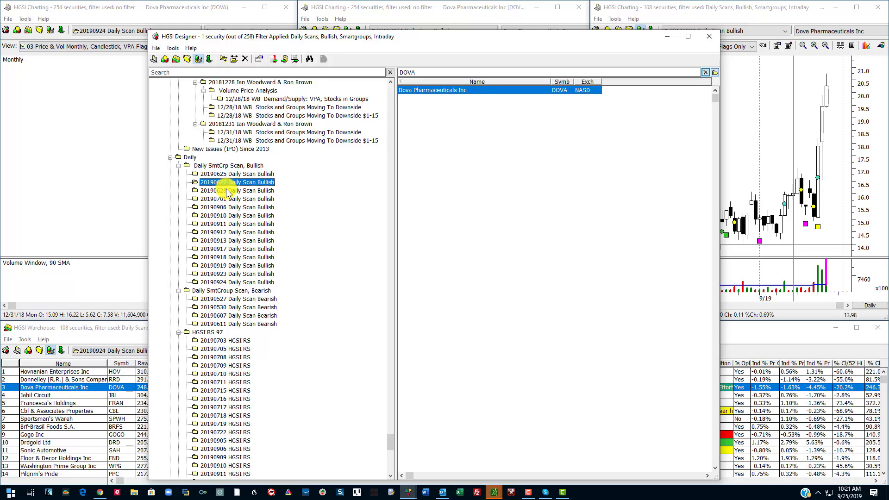
pyautogui.click(228, 192)
pyautogui.click(228, 201)
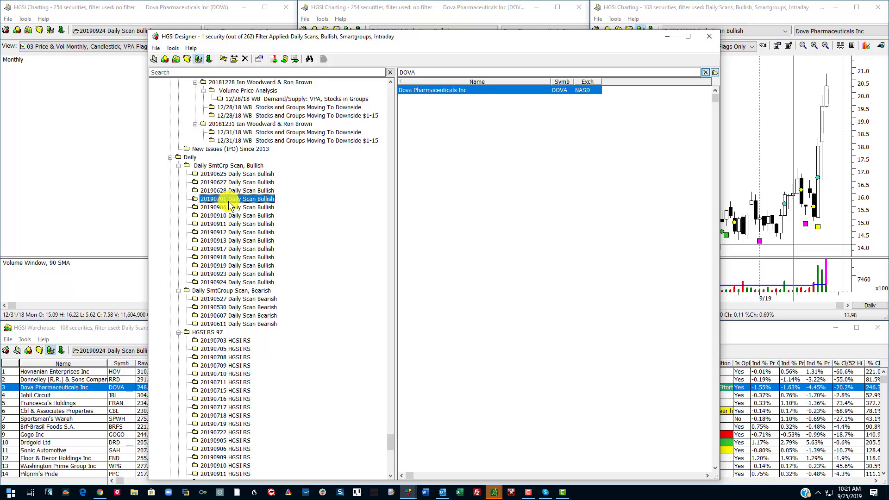
pyautogui.click(229, 206)
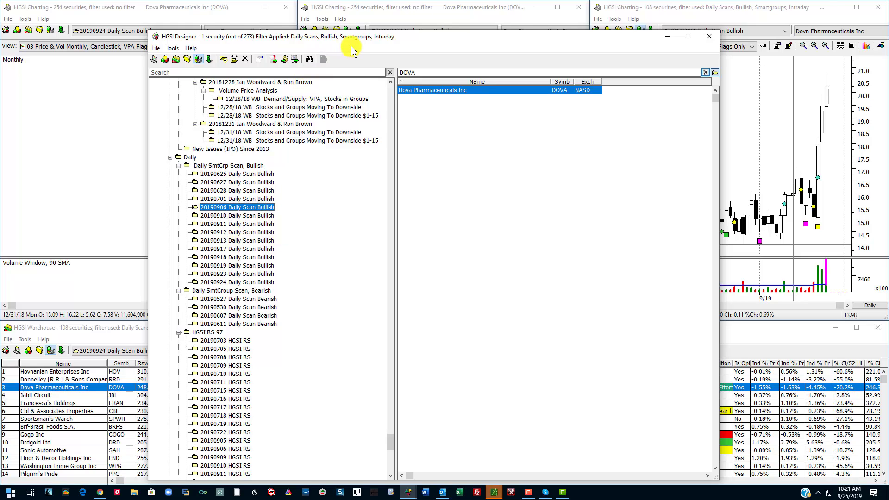
pyautogui.moveTo(319, 37); pyautogui.dragTo(324, 11)
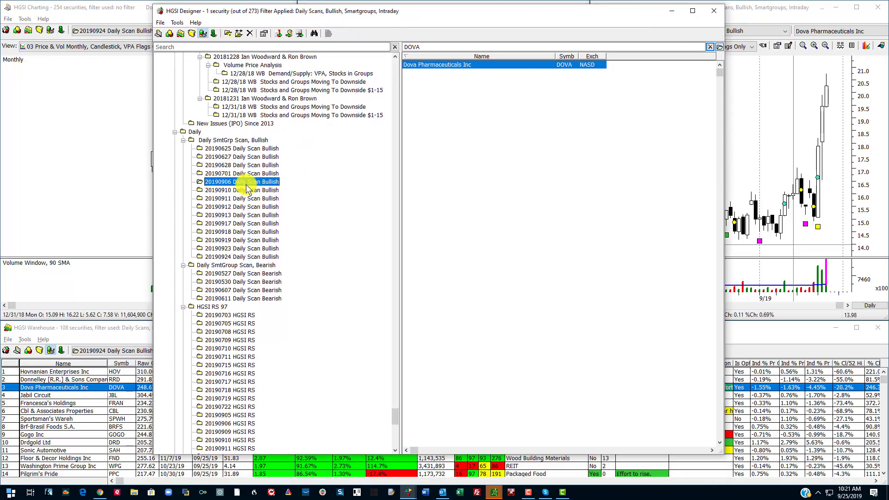
pyautogui.doubleClick(504, 66)
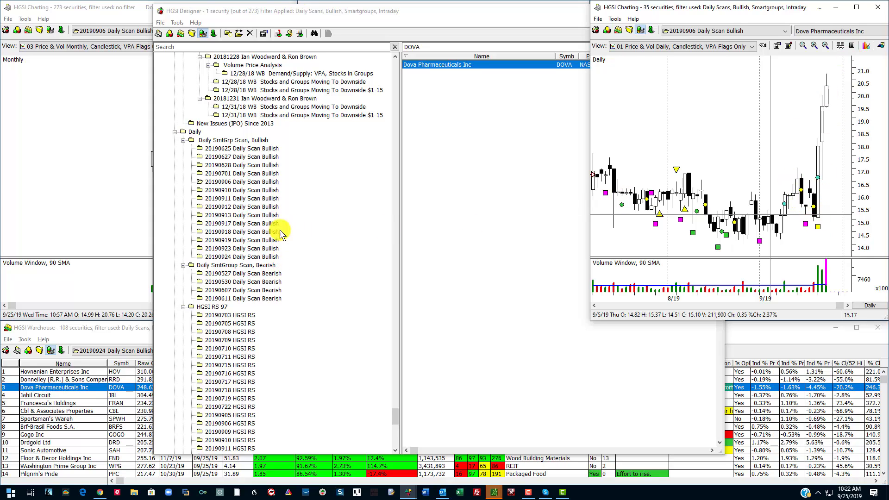
# Step from 20190910 through 20190913 to 20190918 and list all 61 of its securities.
pyautogui.click(229, 190)
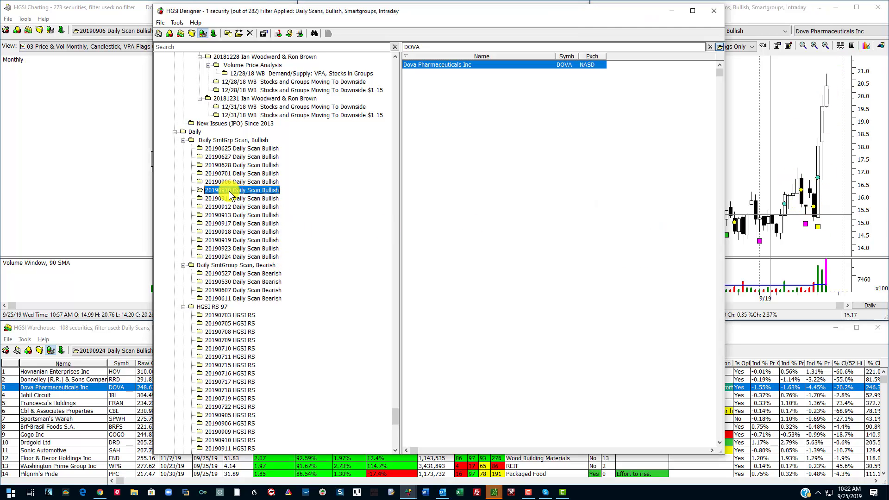
pyautogui.click(230, 199)
pyautogui.click(229, 204)
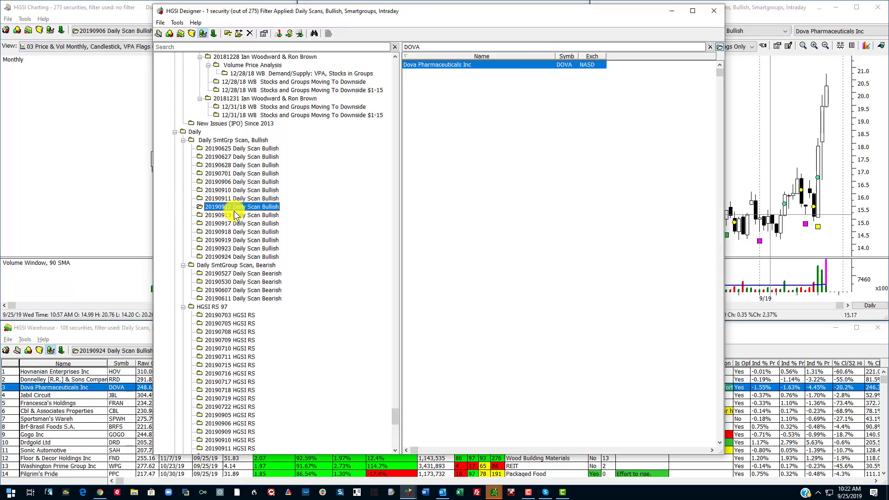
pyautogui.click(237, 215)
pyautogui.click(238, 223)
pyautogui.click(240, 232)
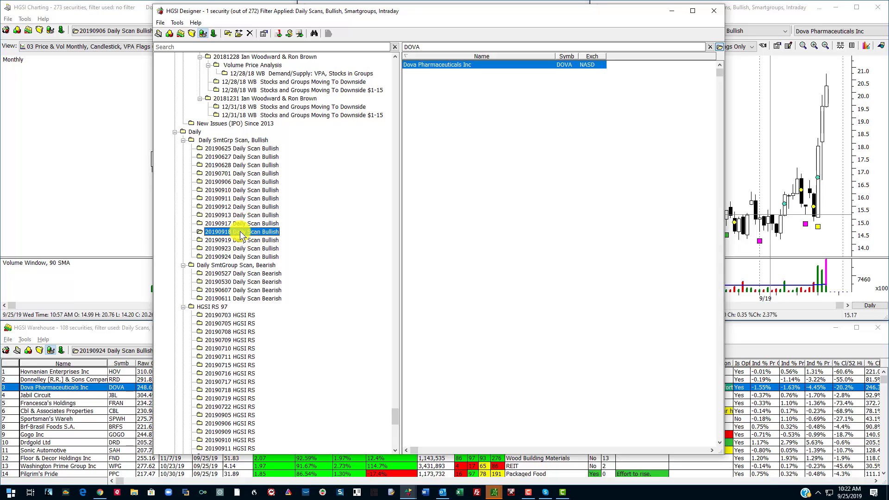
pyautogui.click(234, 242)
pyautogui.click(234, 246)
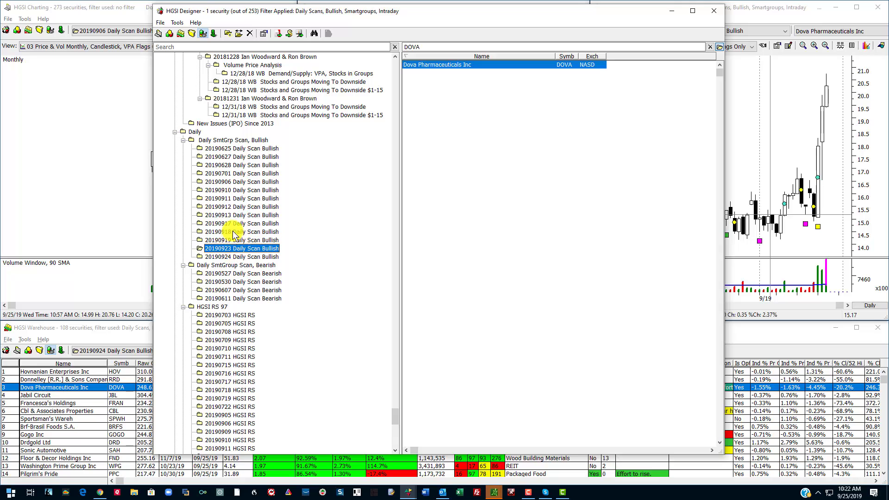
pyautogui.click(232, 231)
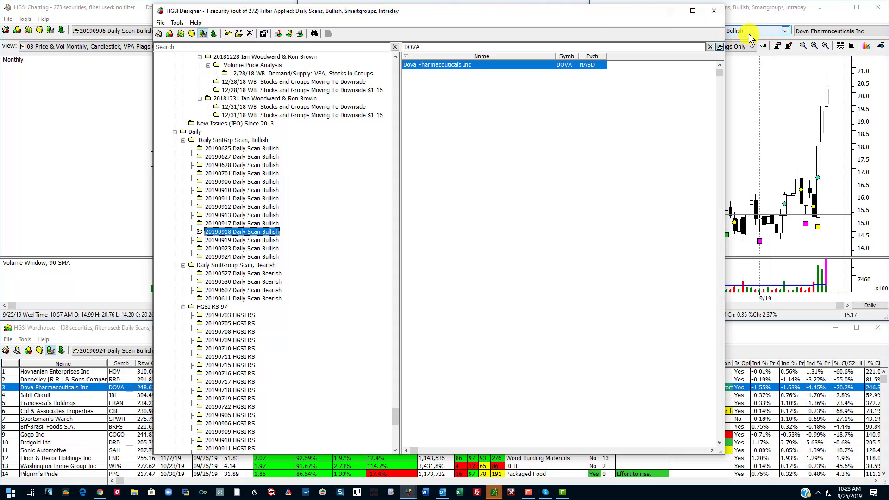
pyautogui.click(719, 47)
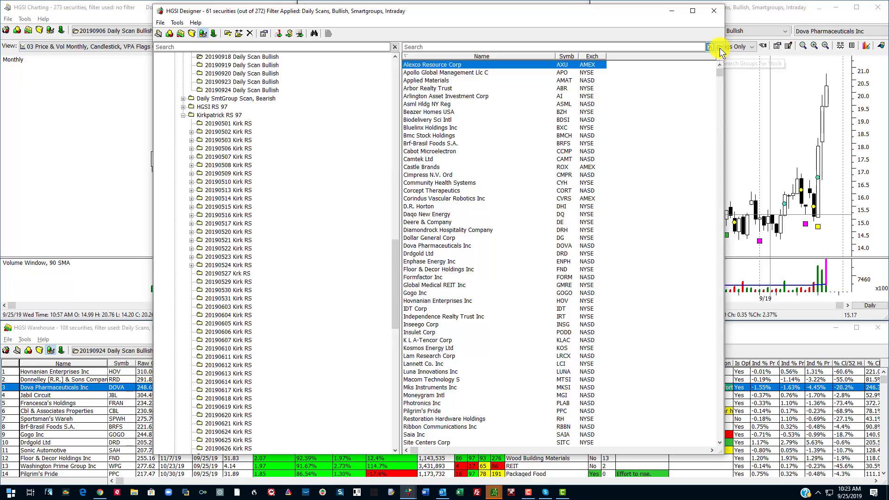
# Minimize the Designer, read DOVA's daily bars from 9/16 to 9/23, then select SPWH.
pyautogui.click(672, 10)
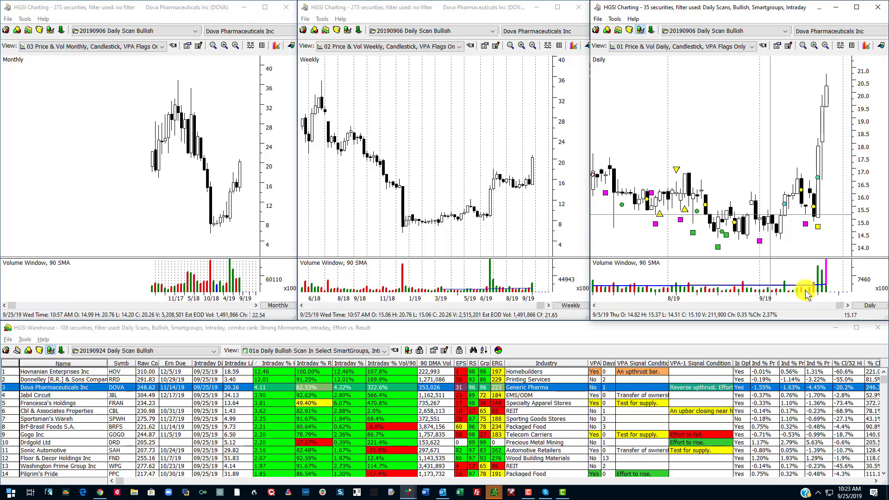
pyautogui.click(799, 199)
pyautogui.click(808, 202)
pyautogui.moveTo(807, 202); pyautogui.dragTo(815, 207)
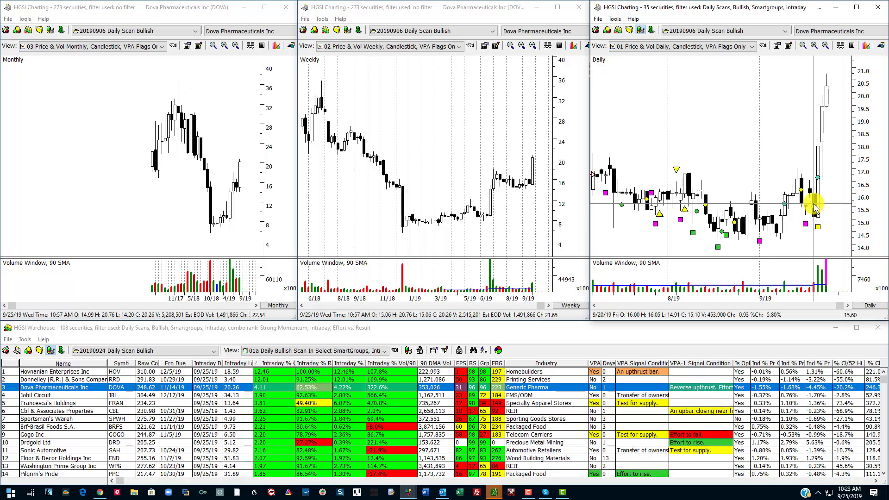
pyautogui.moveTo(814, 207); pyautogui.dragTo(826, 278)
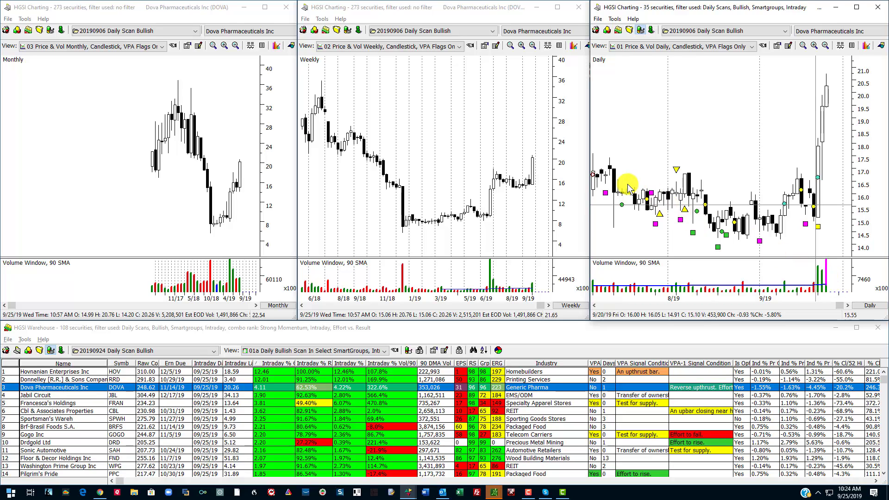
pyautogui.click(302, 419)
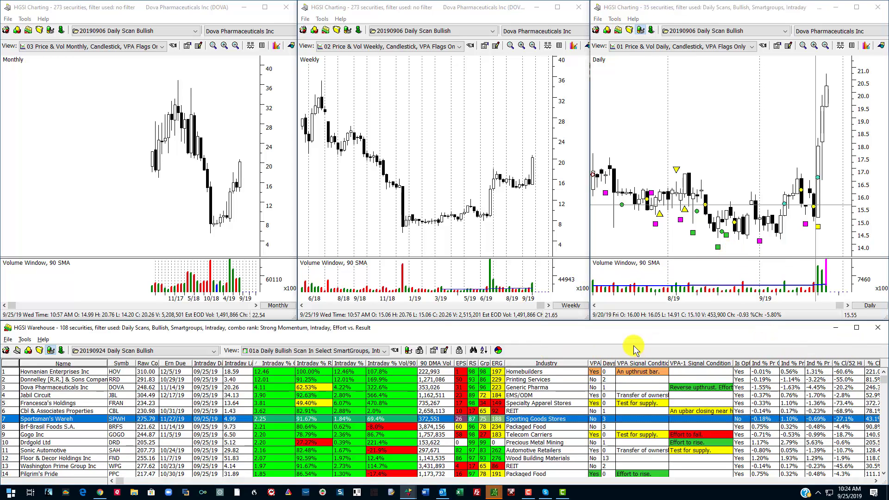
# Try the 01a Daily Bullish Scan and 02 Stocks and Groups Moving Up warehouse views.
pyautogui.click(394, 350)
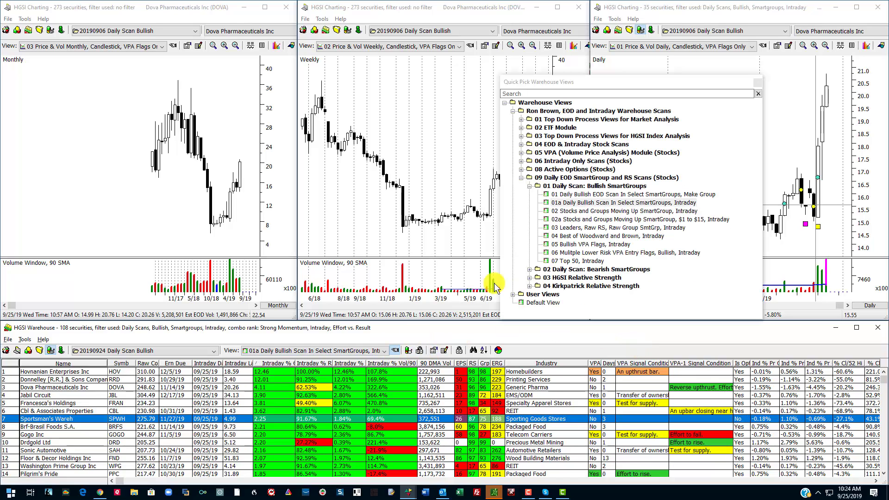
pyautogui.click(587, 195)
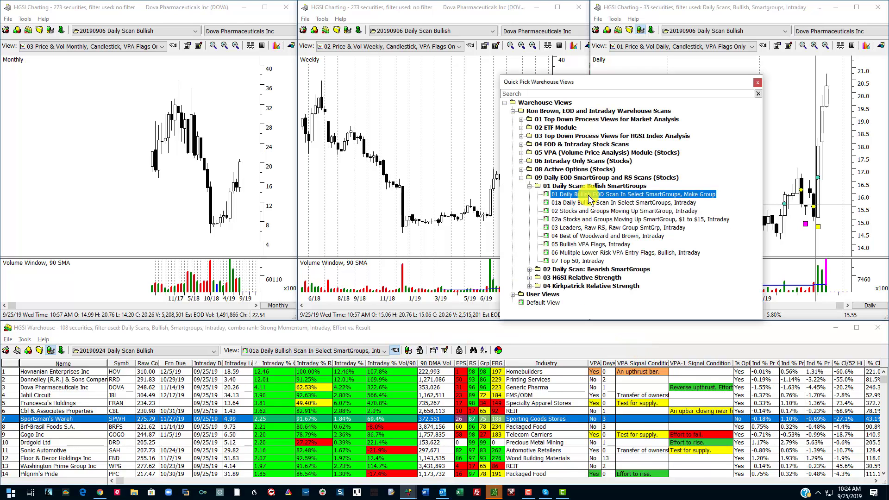
pyautogui.click(584, 203)
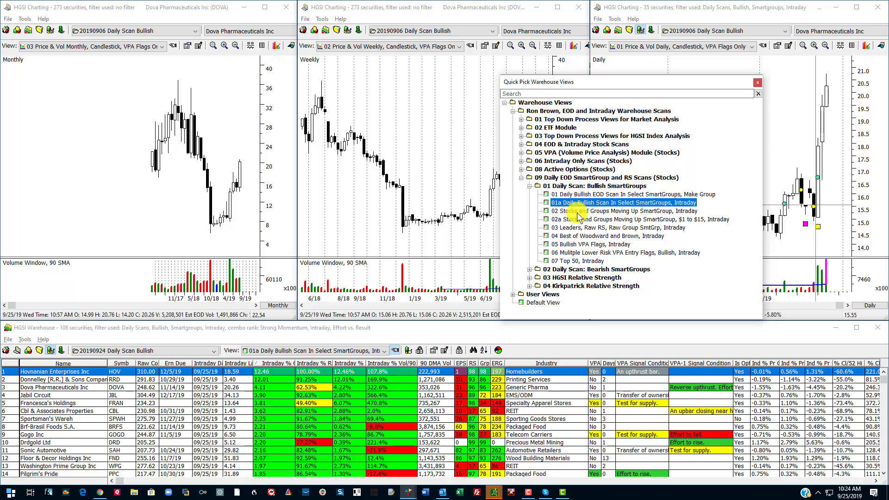
pyautogui.click(577, 211)
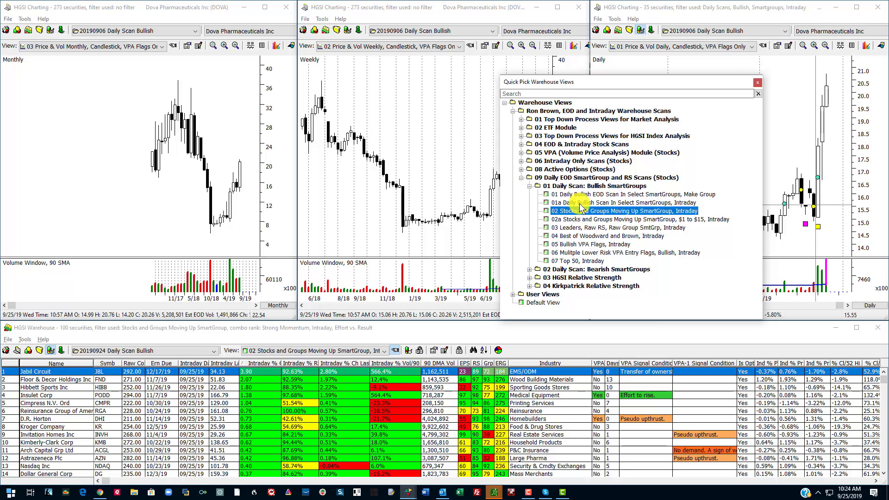
pyautogui.click(577, 203)
pyautogui.click(579, 212)
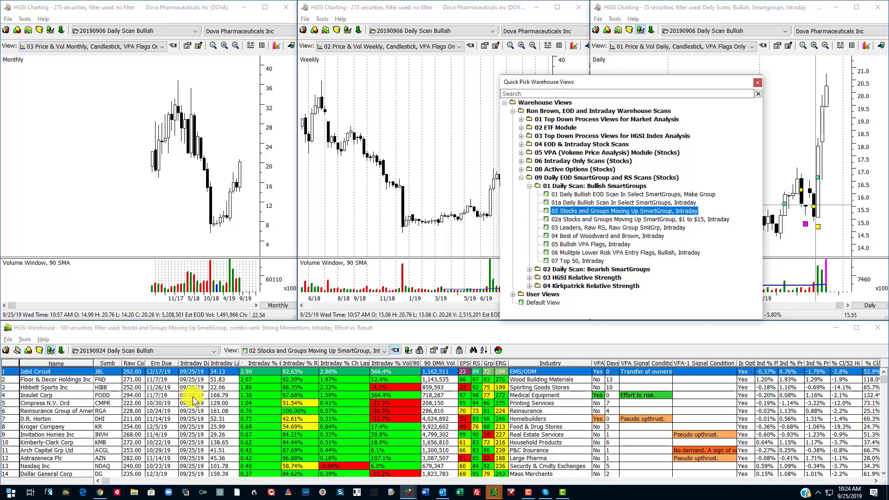
# Check Jabil's and Floor & Decor's charts, then load the 02a Moving Up SmartGroup, $1 to $15 view.
pyautogui.click(92, 372)
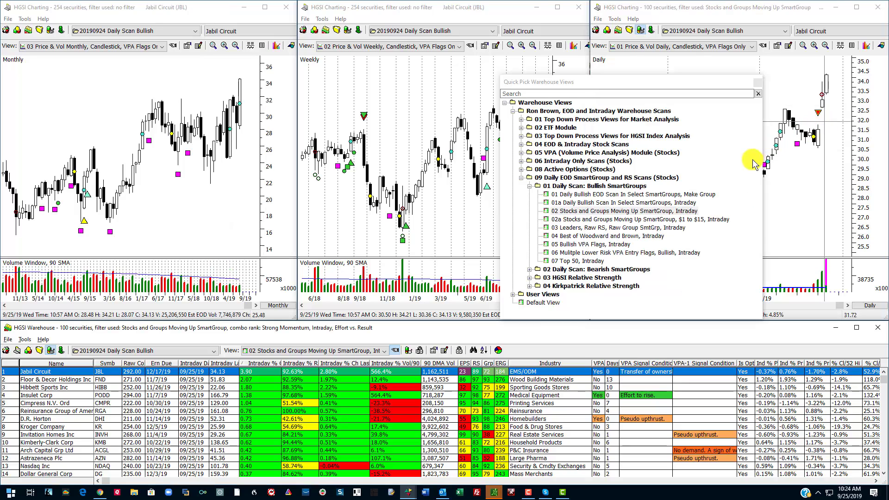
pyautogui.click(829, 91)
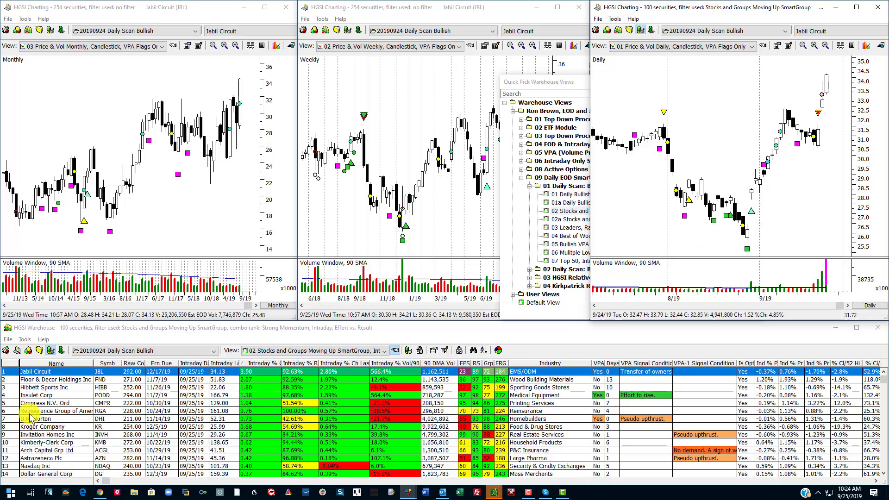
pyautogui.click(59, 381)
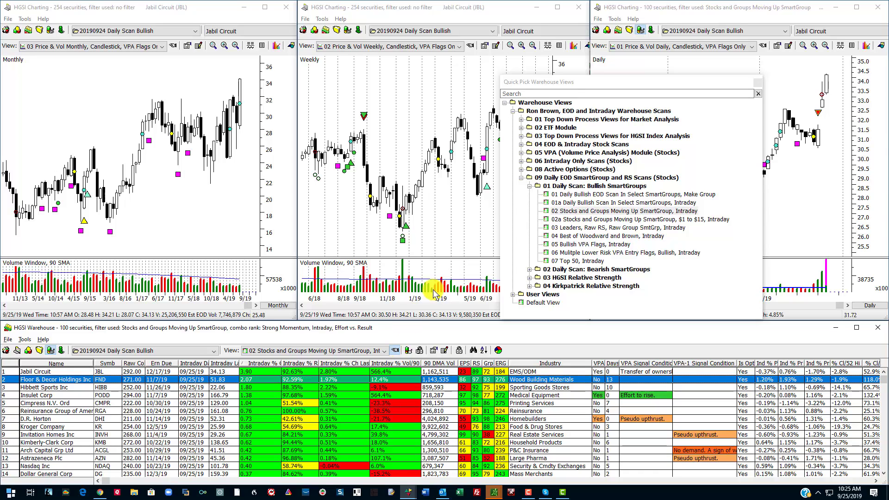
pyautogui.click(581, 213)
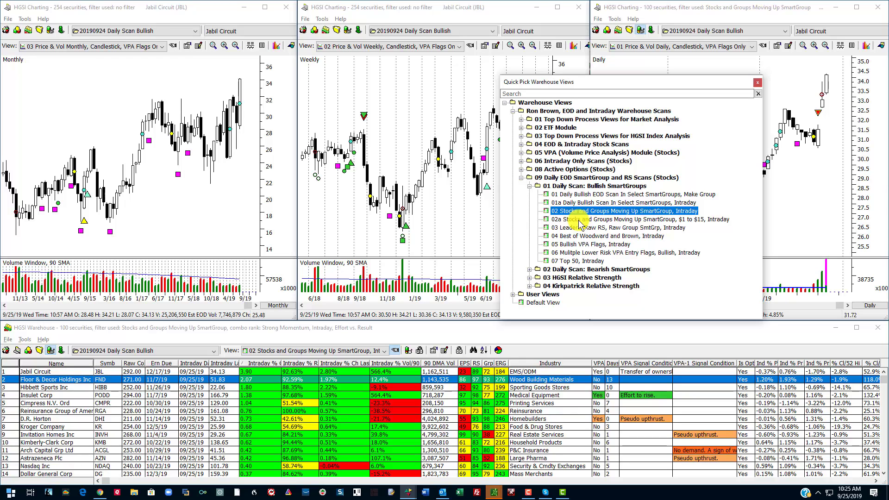
pyautogui.click(578, 221)
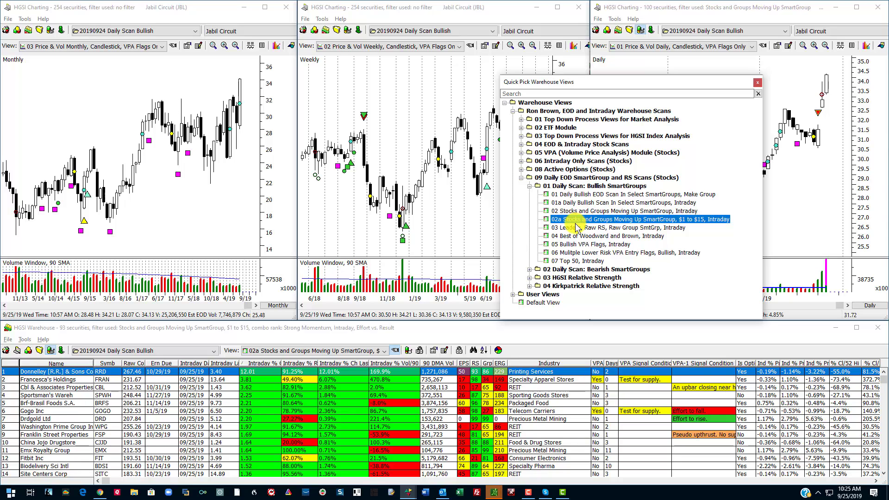
# Load the 03 Leaders, Raw RS, Raw Group SmtGrp, Intraday view and step down its list to Sonic Automotive.
pyautogui.click(577, 228)
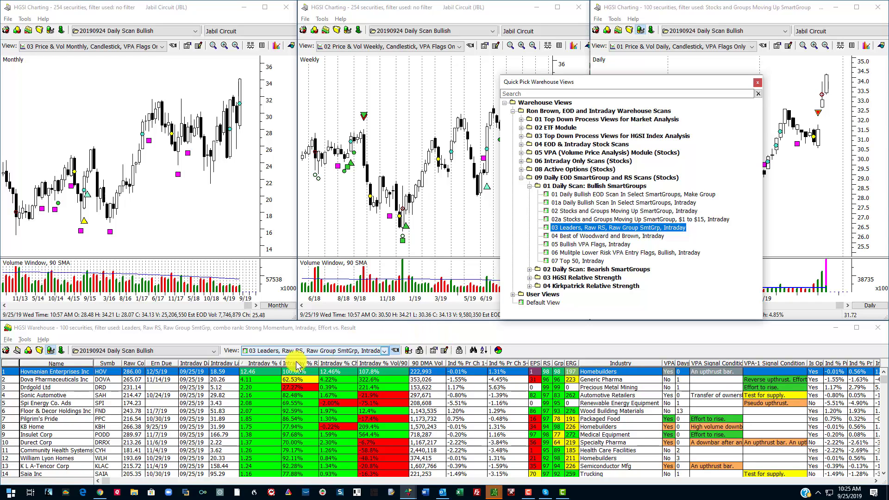
pyautogui.click(55, 372)
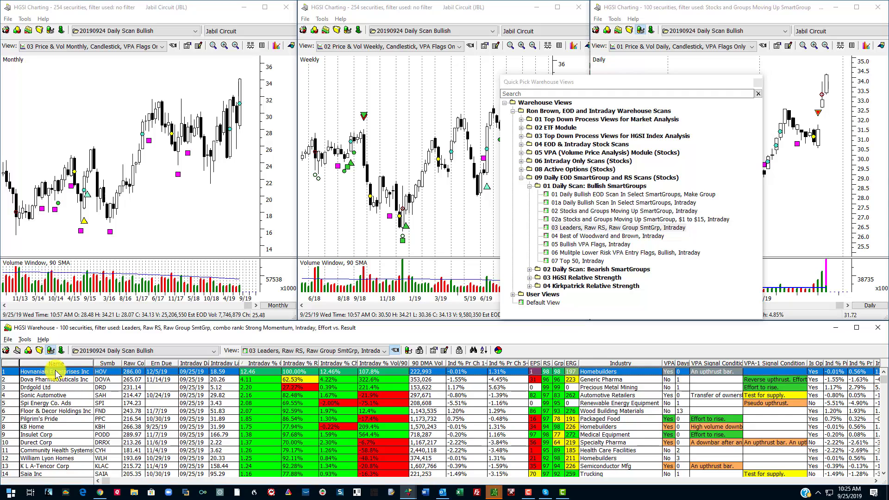
pyautogui.click(55, 380)
pyautogui.click(55, 388)
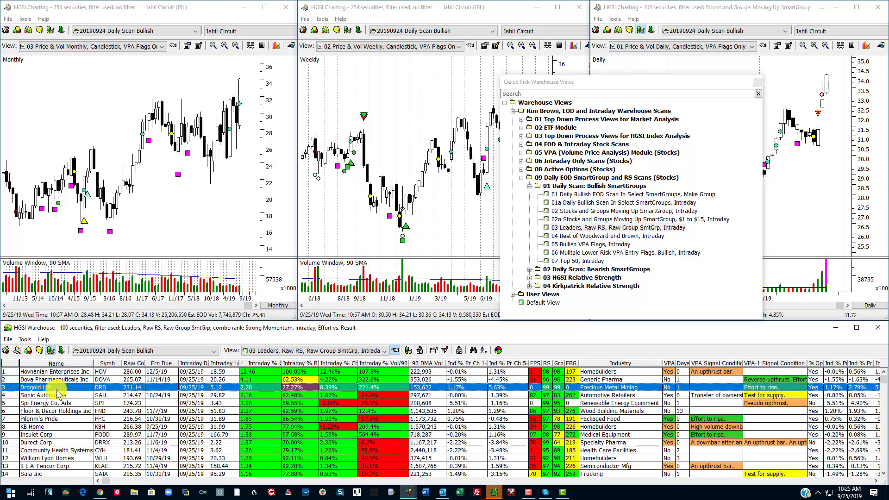
pyautogui.click(68, 395)
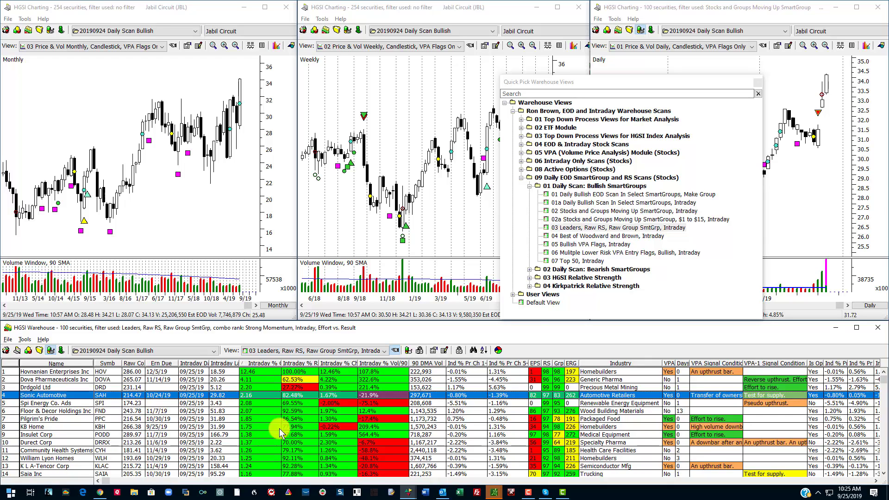
# Switch to 04 Best of Woodward and Brown, Intraday, chart Insulet Corp and read a daily bar's prices.
pyautogui.click(621, 236)
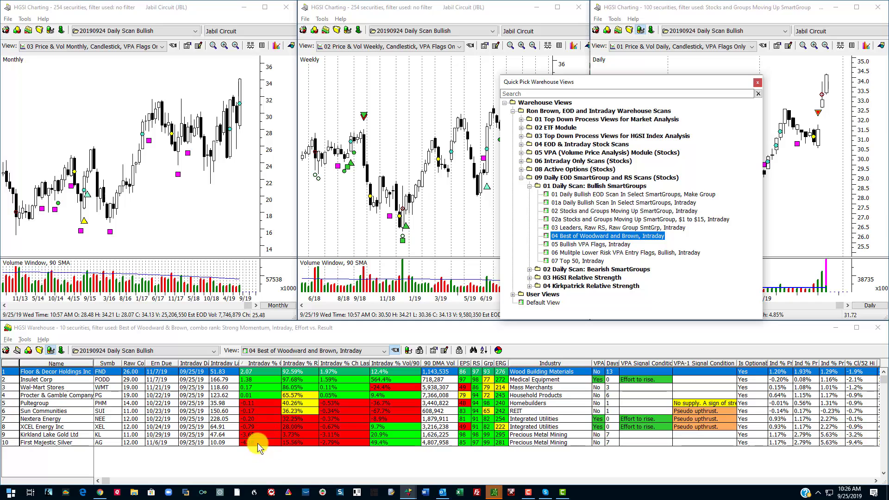
pyautogui.click(251, 372)
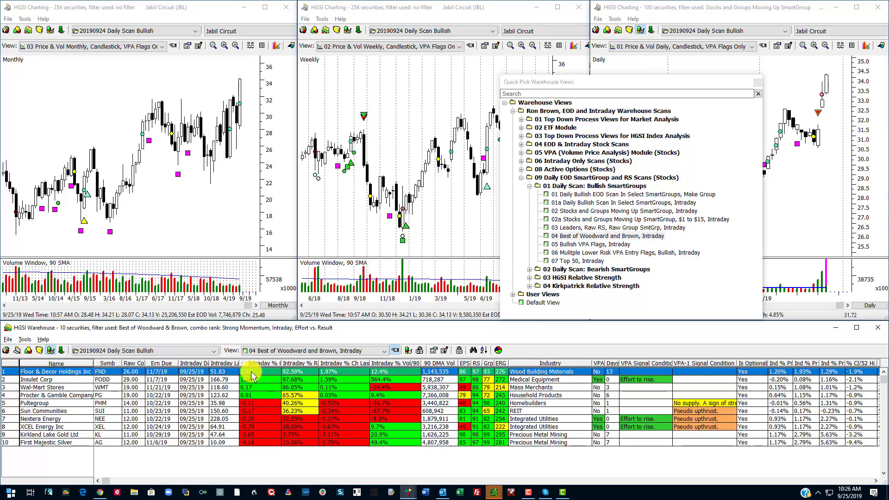
pyautogui.click(63, 381)
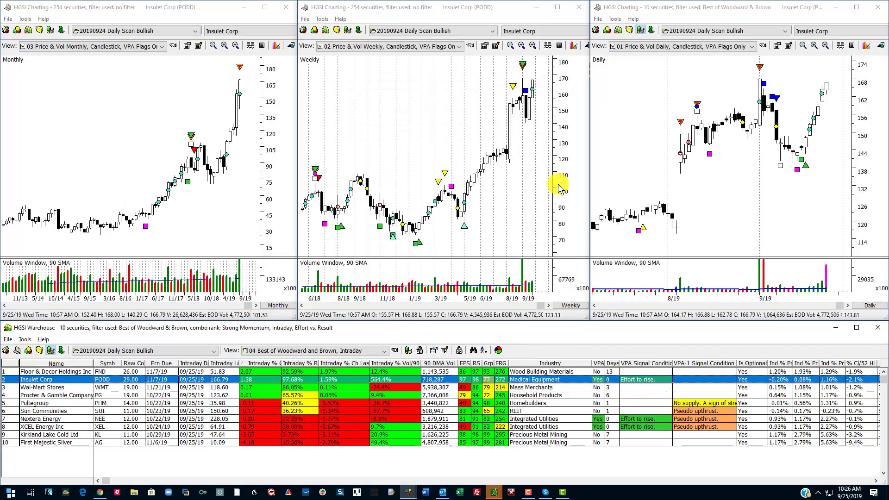
pyautogui.click(809, 135)
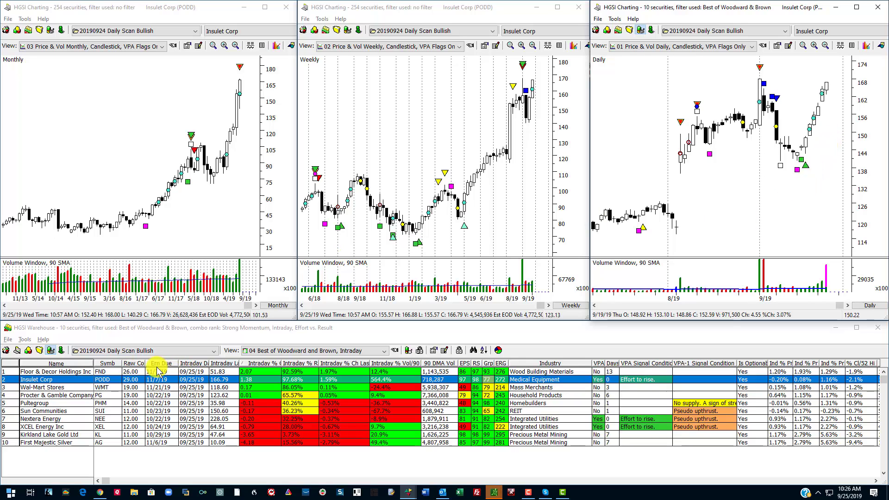
pyautogui.click(120, 382)
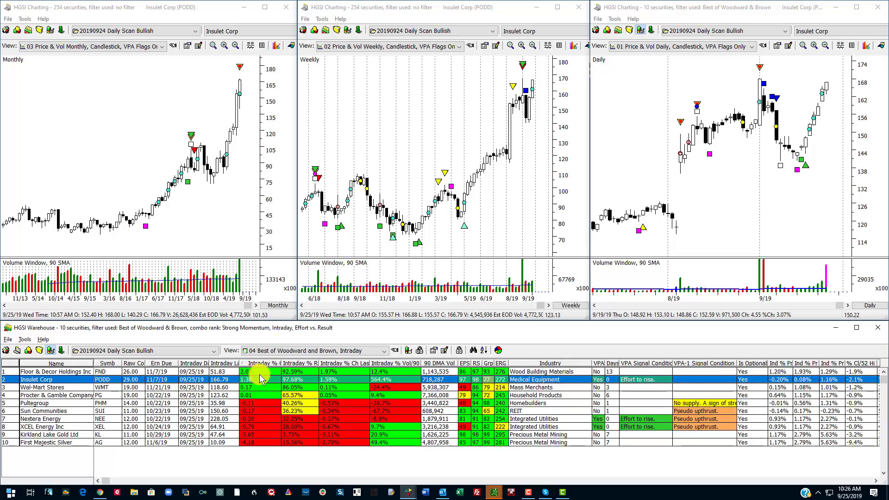
# Load the 38-security 05 Bullish VPA Flags, Intraday scan and chart Francesca's Holdings.
pyautogui.click(267, 351)
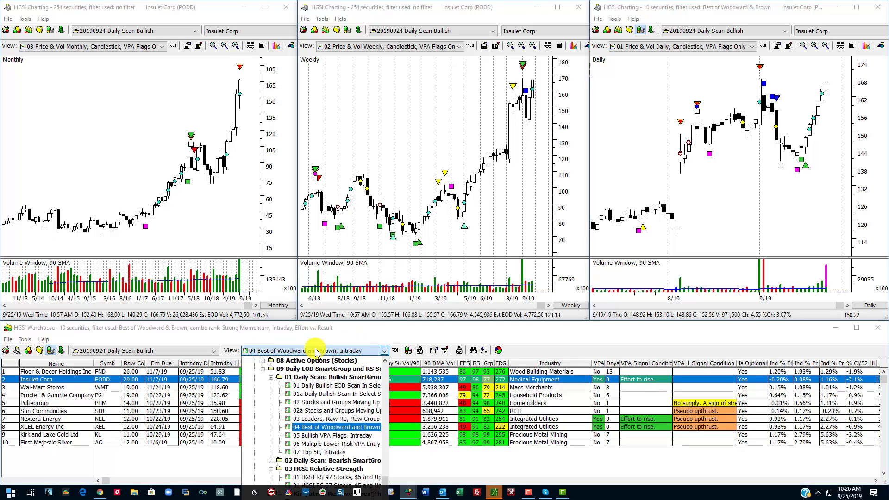
pyautogui.click(319, 436)
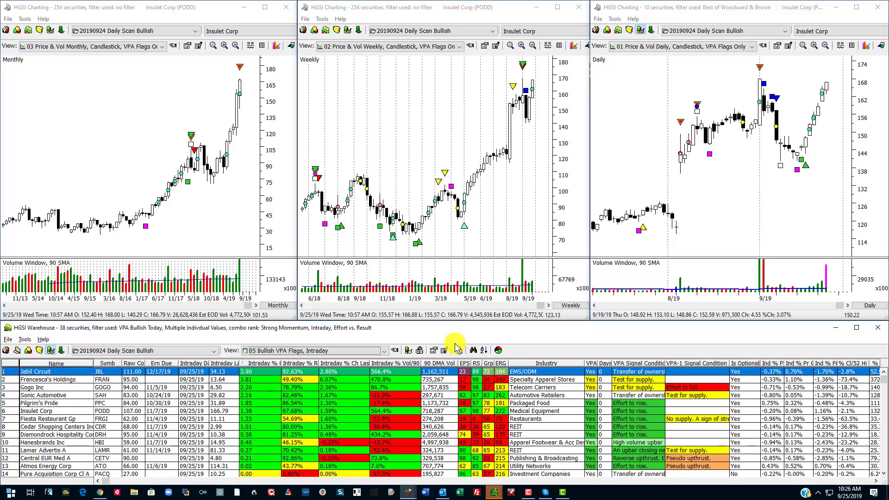
pyautogui.click(665, 268)
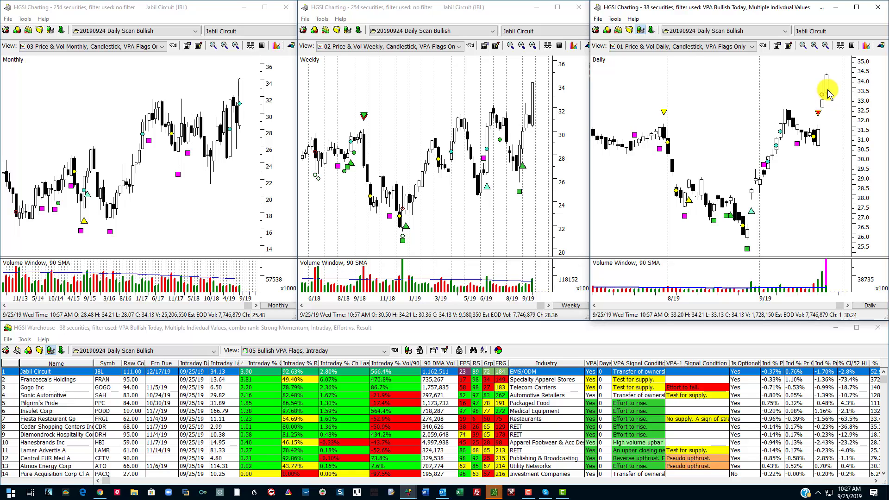
pyautogui.click(204, 380)
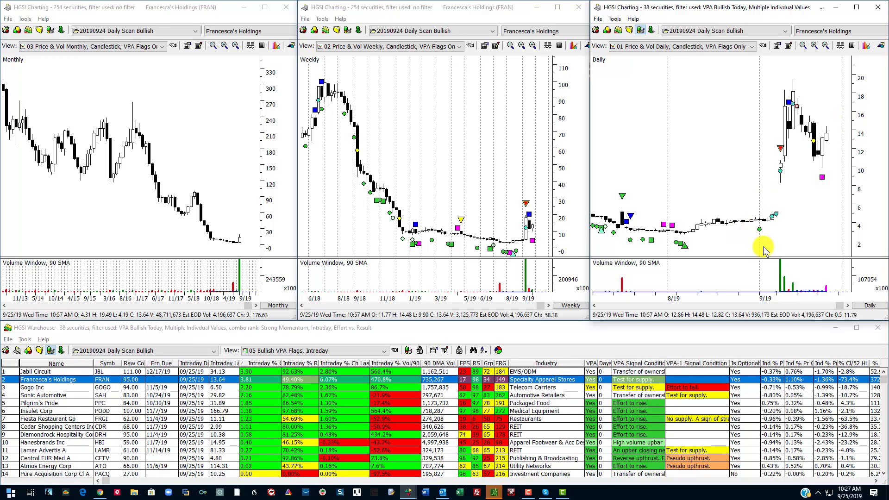
pyautogui.click(309, 350)
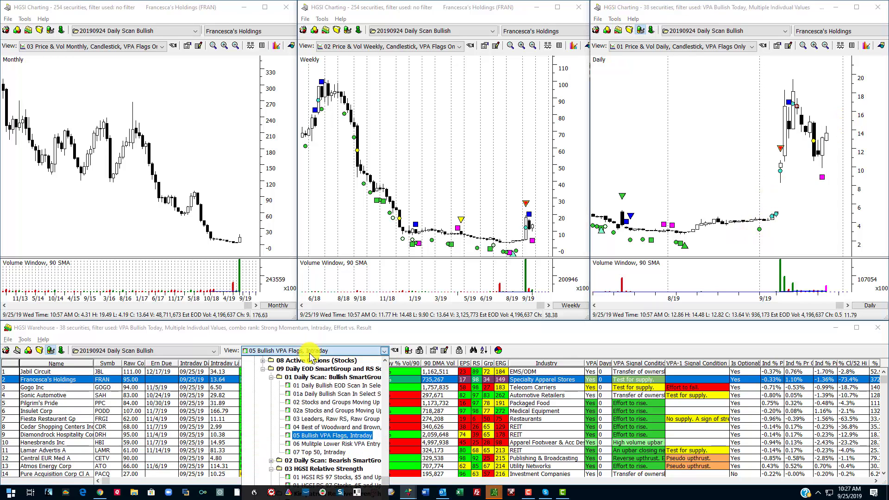
# Chart Gogo Inc, Seabridge Gold and Vulcan Materials from 06 Multiple Lower Risk VPA Entry Flags, then load 07 Top 50, Intraday.
pyautogui.click(319, 444)
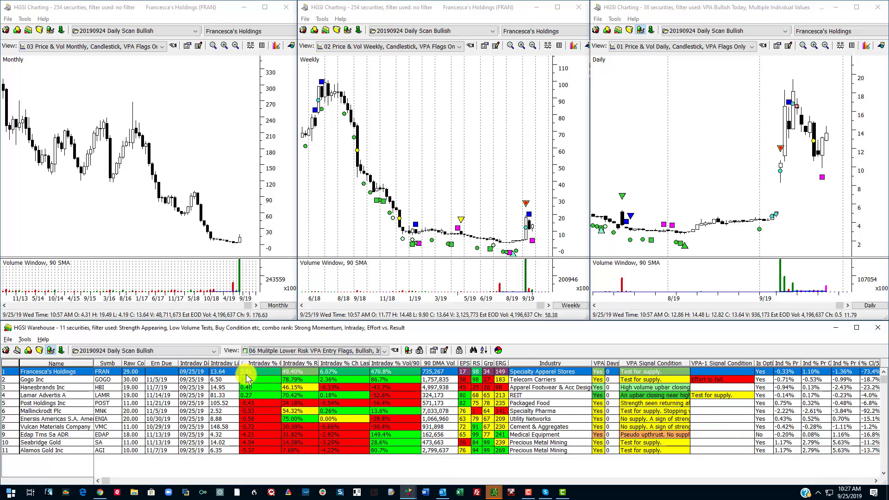
pyautogui.click(860, 160)
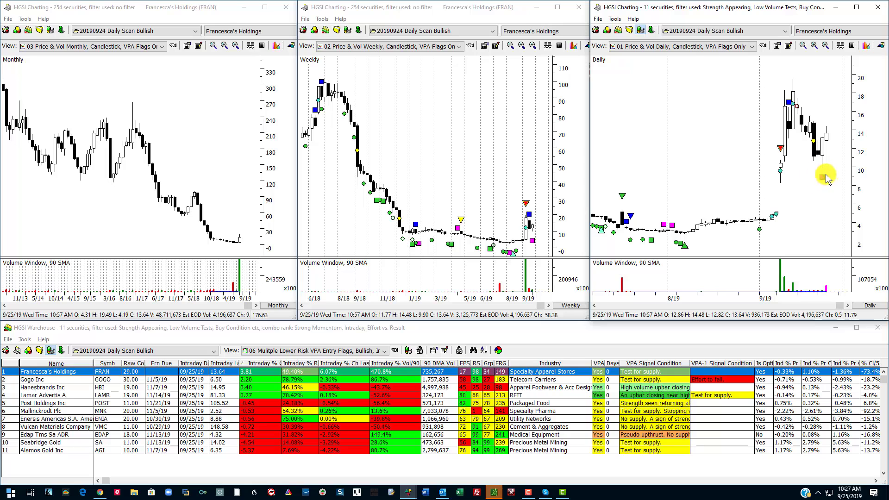
pyautogui.click(227, 381)
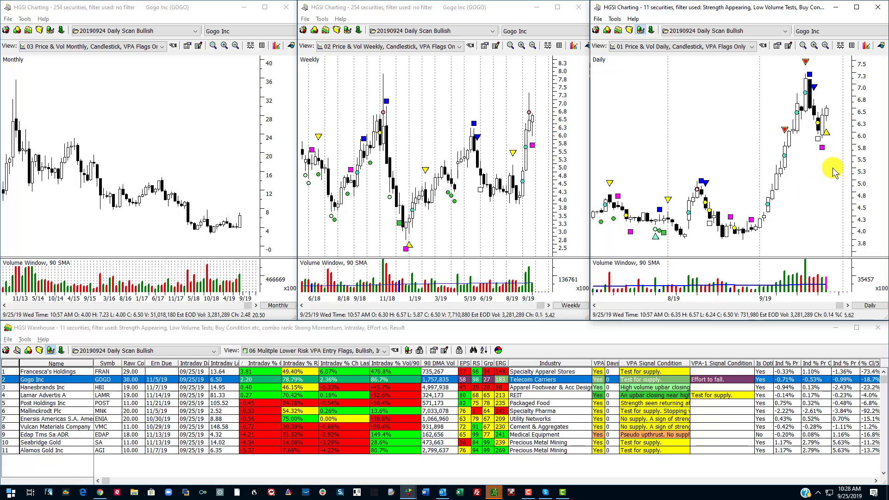
pyautogui.click(249, 448)
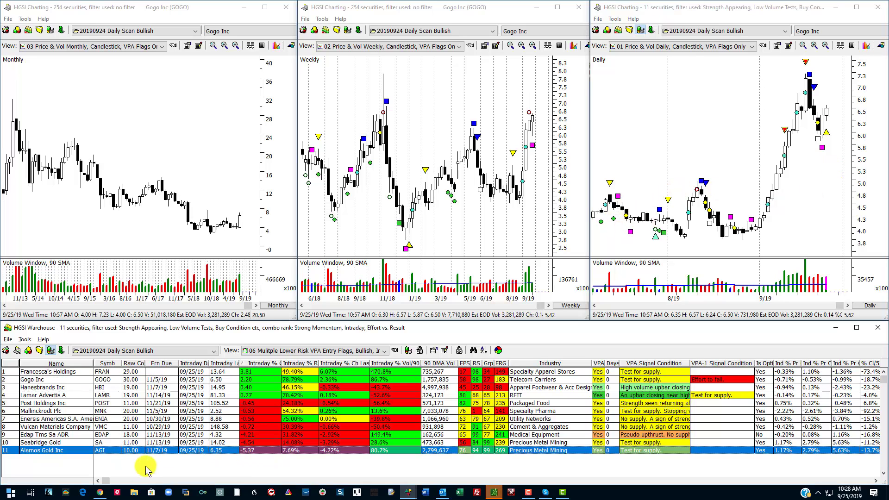
pyautogui.click(168, 426)
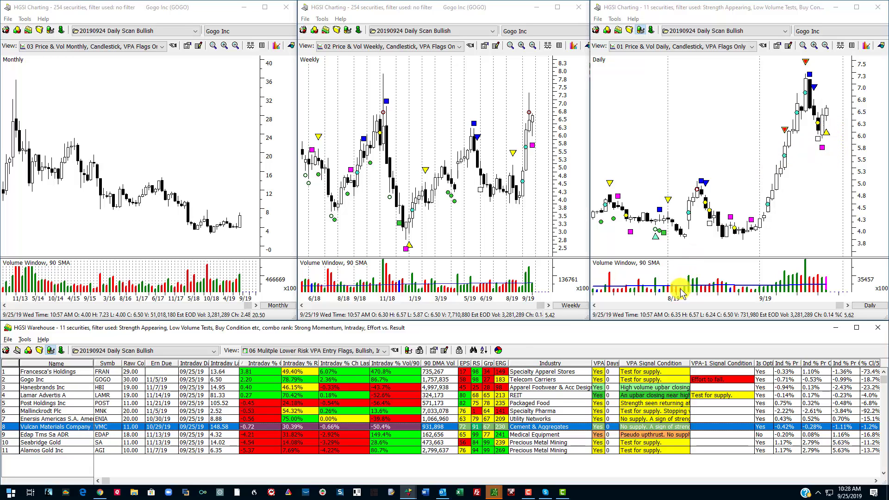
pyautogui.click(364, 351)
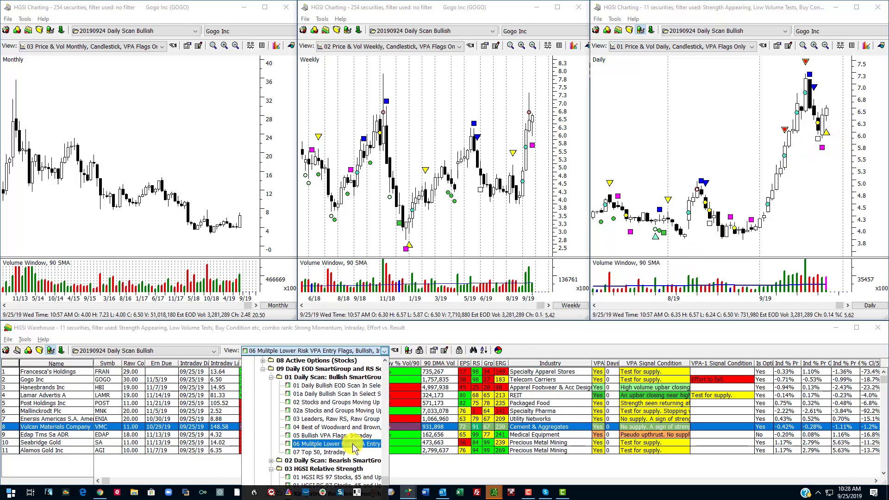
pyautogui.click(336, 452)
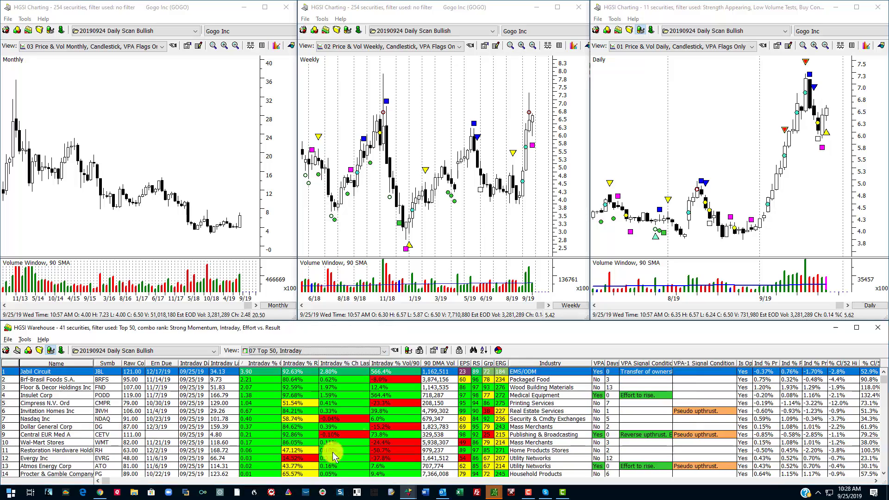
# Set the Top 50 filter's Group Member value to Most Recent 2019-09-24 HGSI TOP 50 in the maximized warehouse.
pyautogui.click(855, 328)
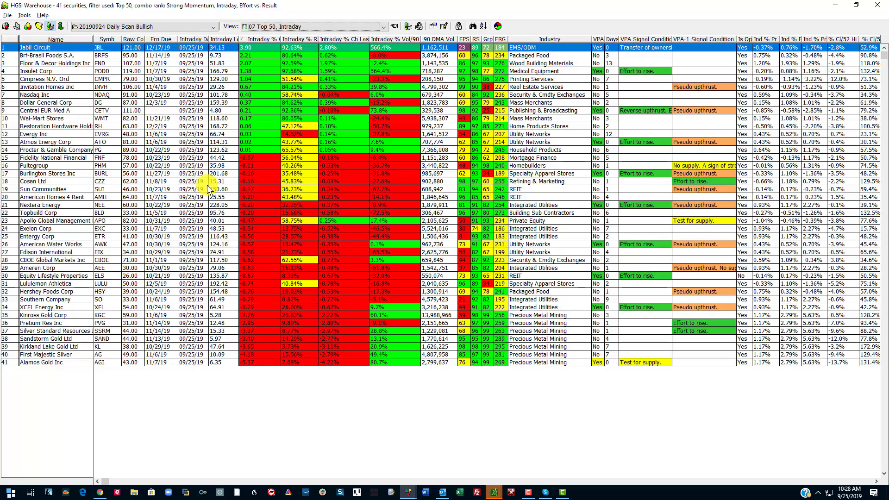
pyautogui.click(50, 26)
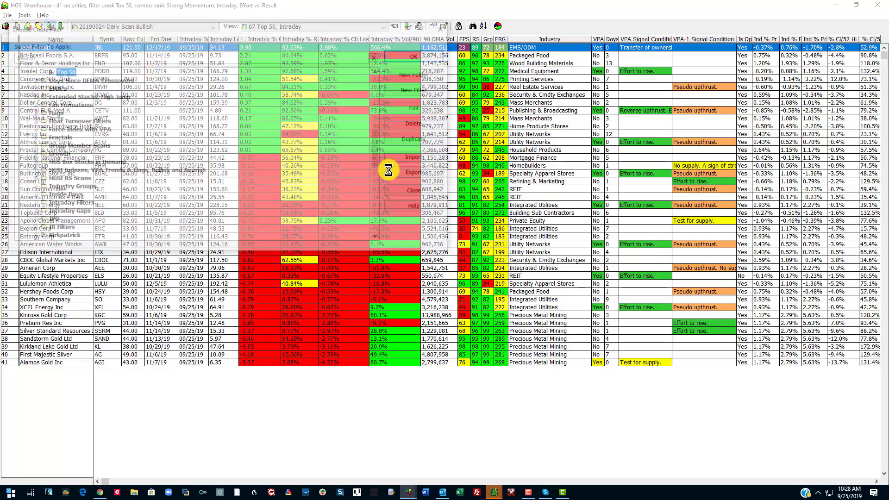
pyautogui.click(418, 108)
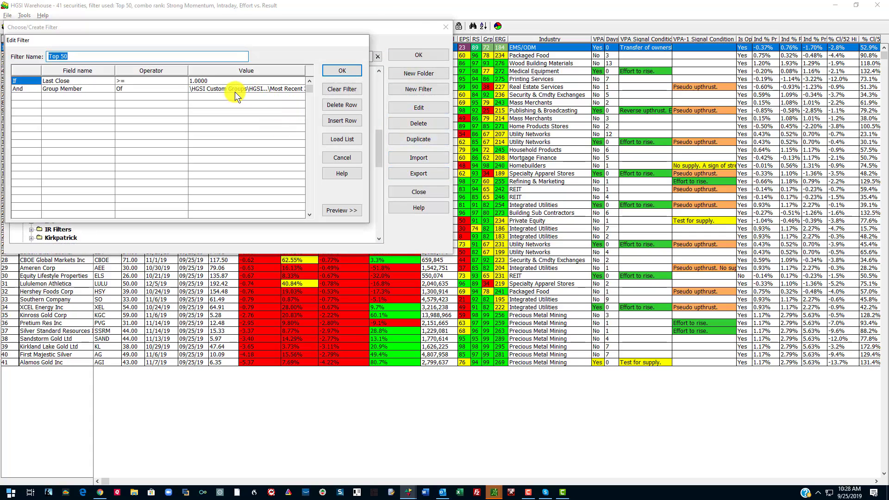
pyautogui.click(276, 88)
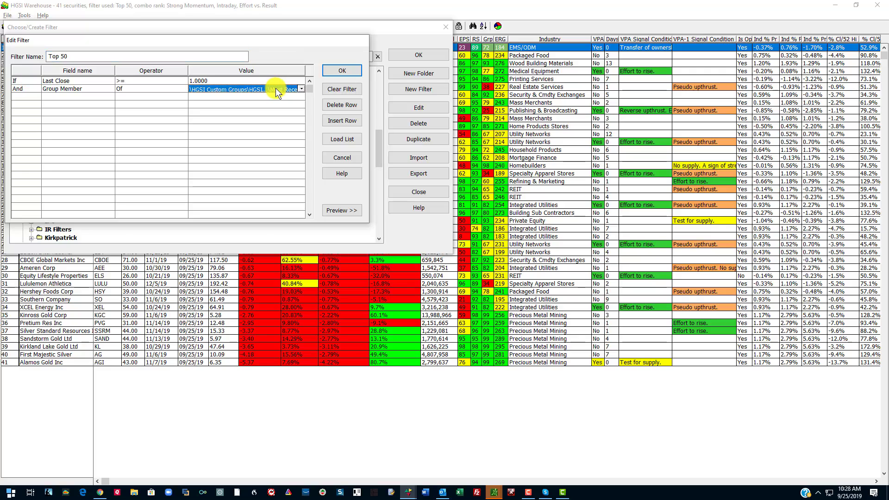
pyautogui.click(301, 89)
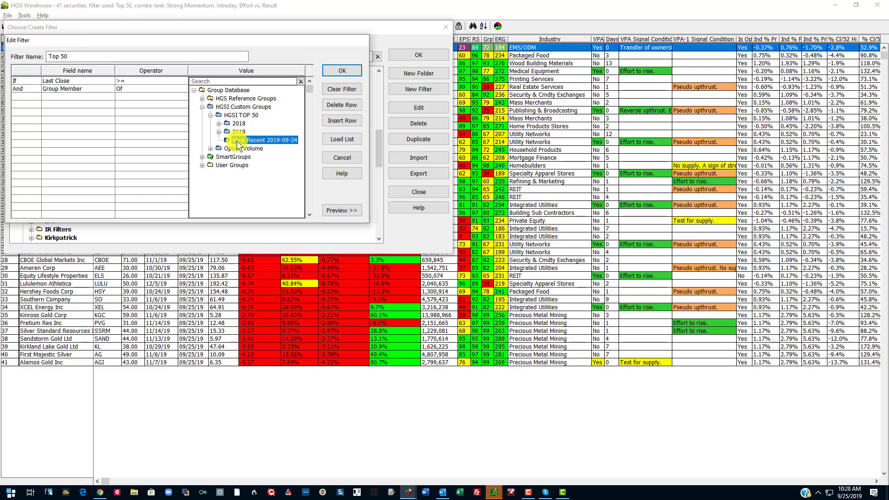
pyautogui.click(339, 73)
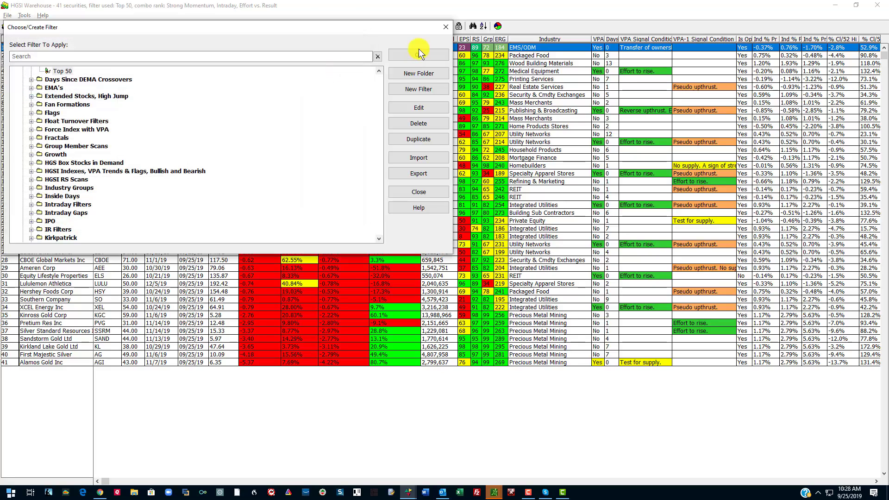
pyautogui.click(415, 54)
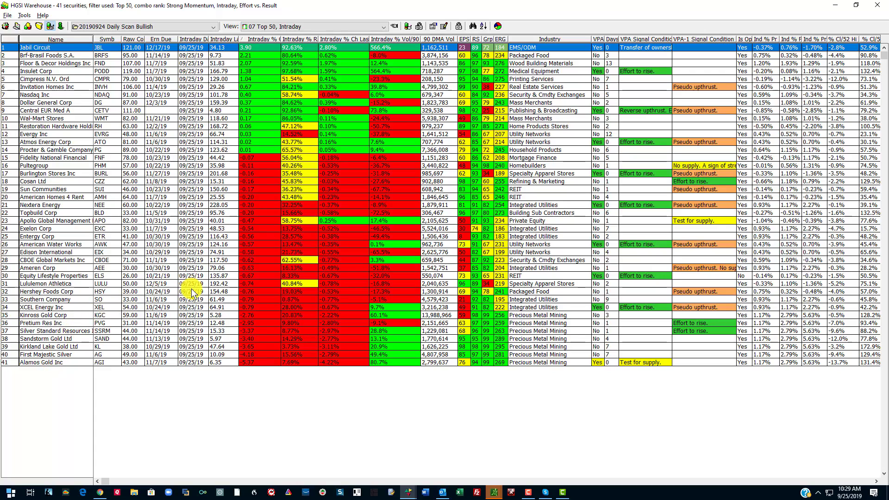
pyautogui.doubleClick(28, 48)
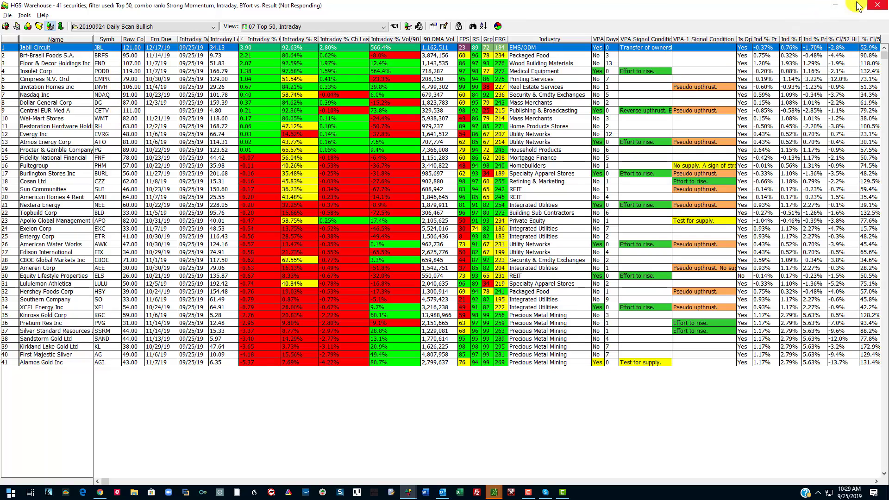
pyautogui.click(837, 7)
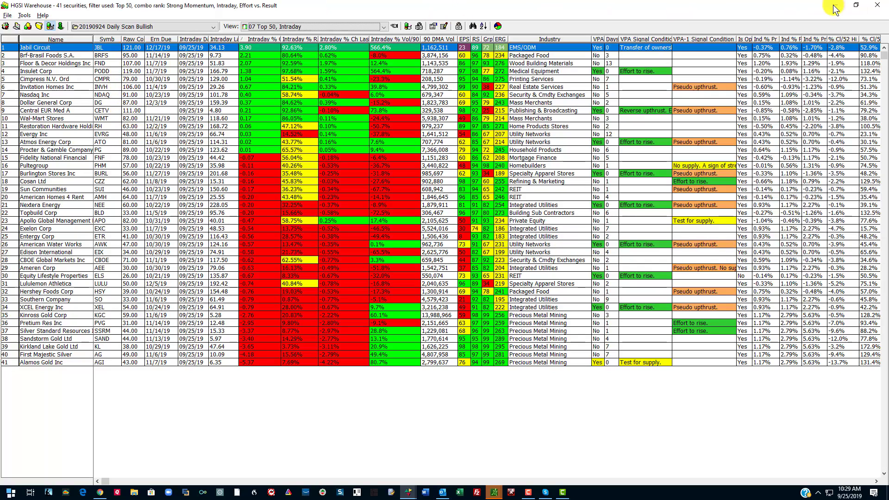
# Restore the warehouse to the bottom strip beneath the monthly, weekly and daily Gogo Inc charts.
pyautogui.click(856, 5)
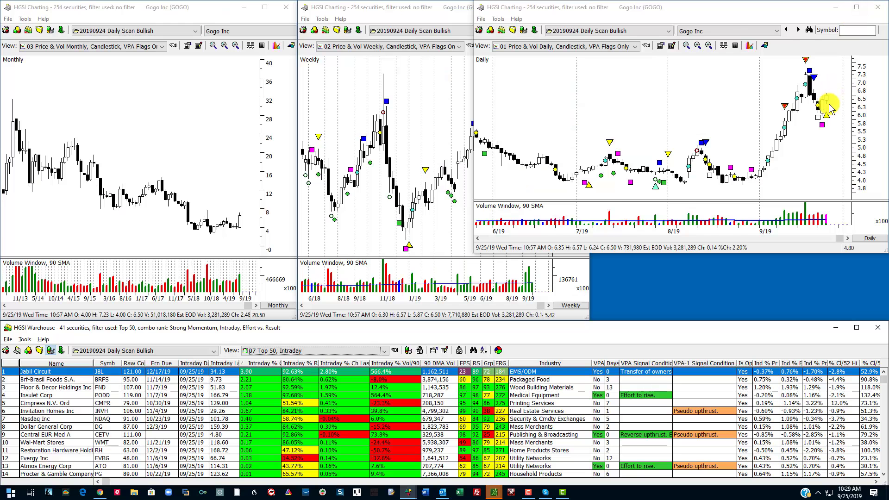